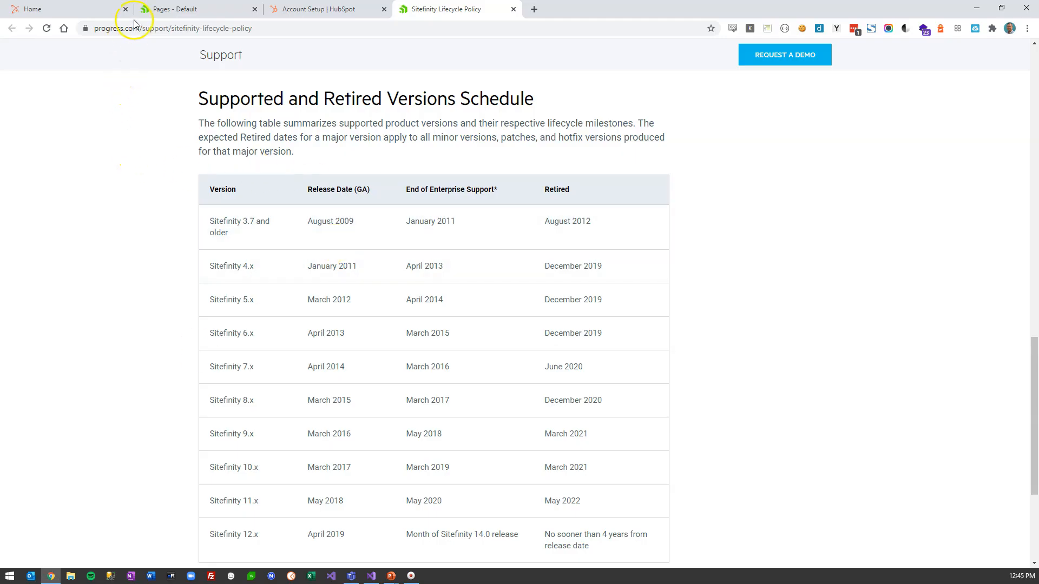
# - Switch to the Home tab showing the local Smooth Fusion site at localhost:44377
pyautogui.click(92, 10)
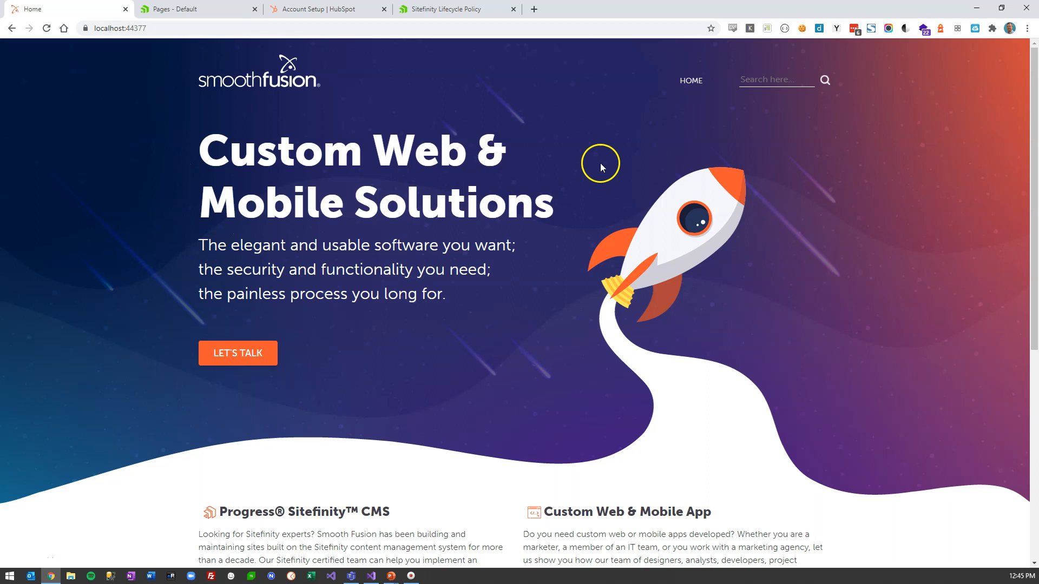
# - Scroll through the live home page, then go to the Sitefinity Pages admin list
pyautogui.scroll(-4, 609, 276)
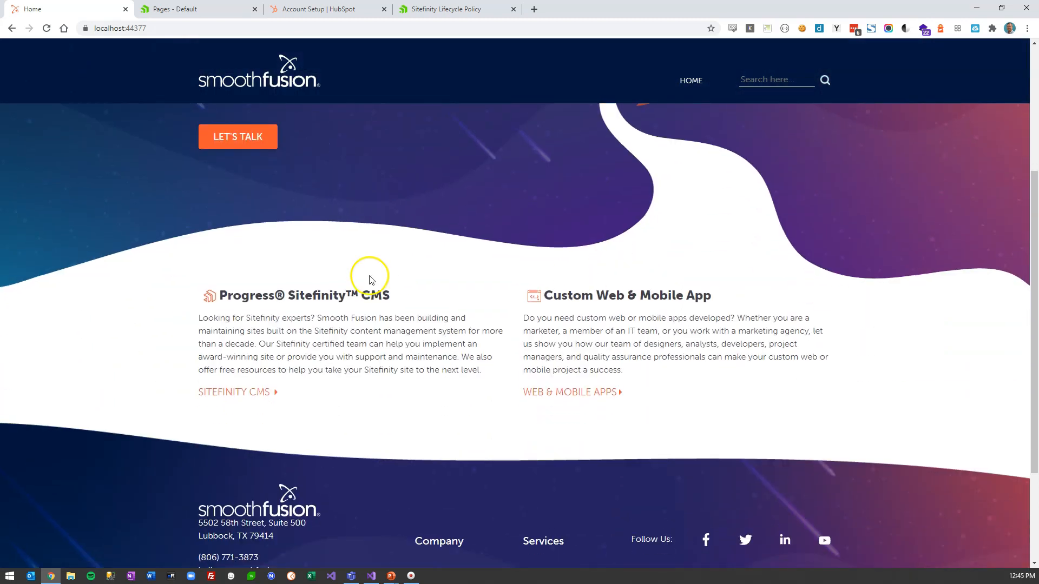
pyautogui.scroll(4, 535, 299)
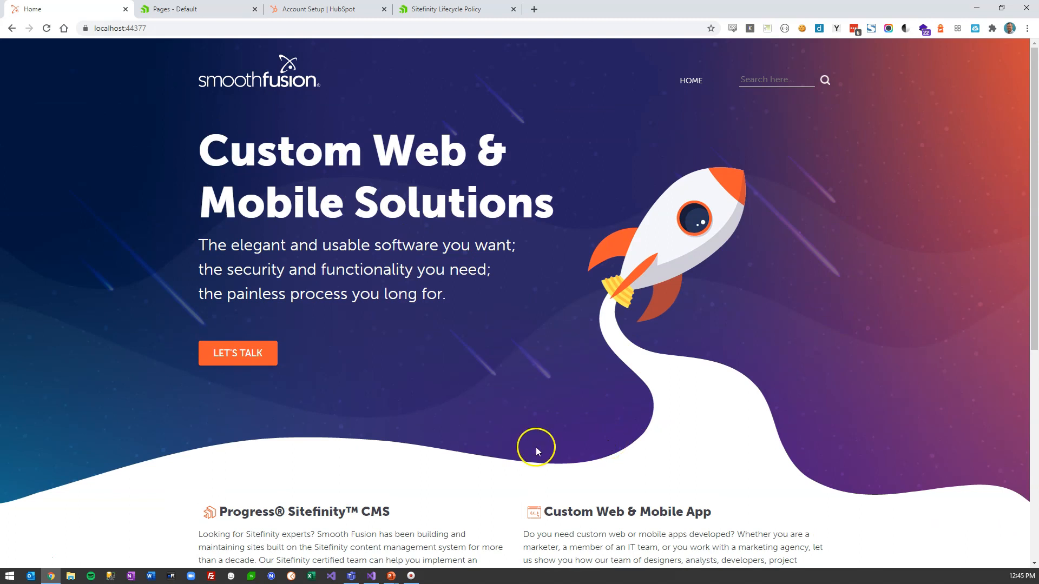
pyautogui.scroll(-2, 473, 413)
pyautogui.scroll(2, 474, 414)
pyautogui.click(199, 10)
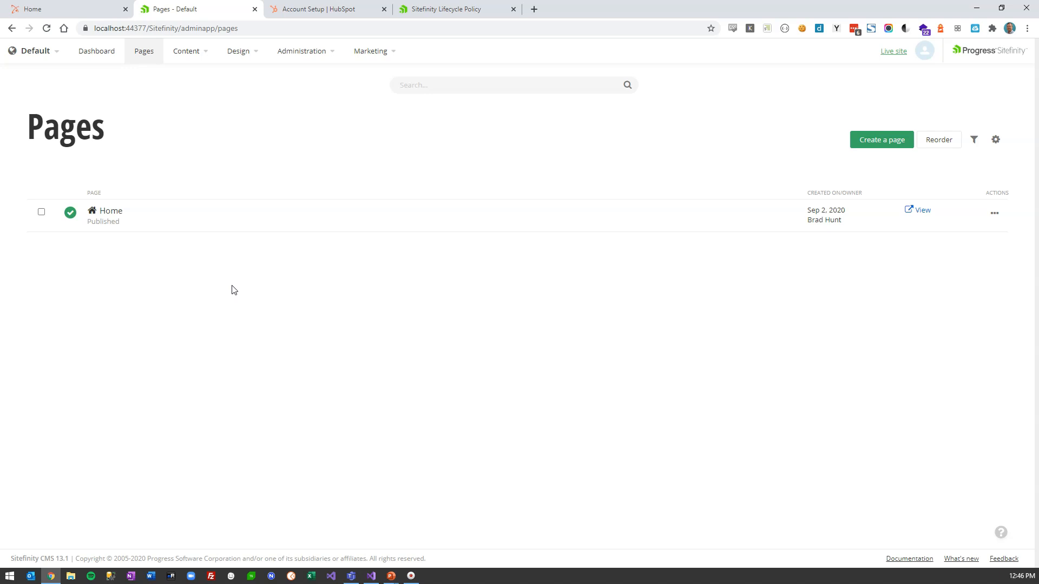
# - Confirm HubSpot's Contacts list currently shows 0 contacts
pyautogui.click(321, 13)
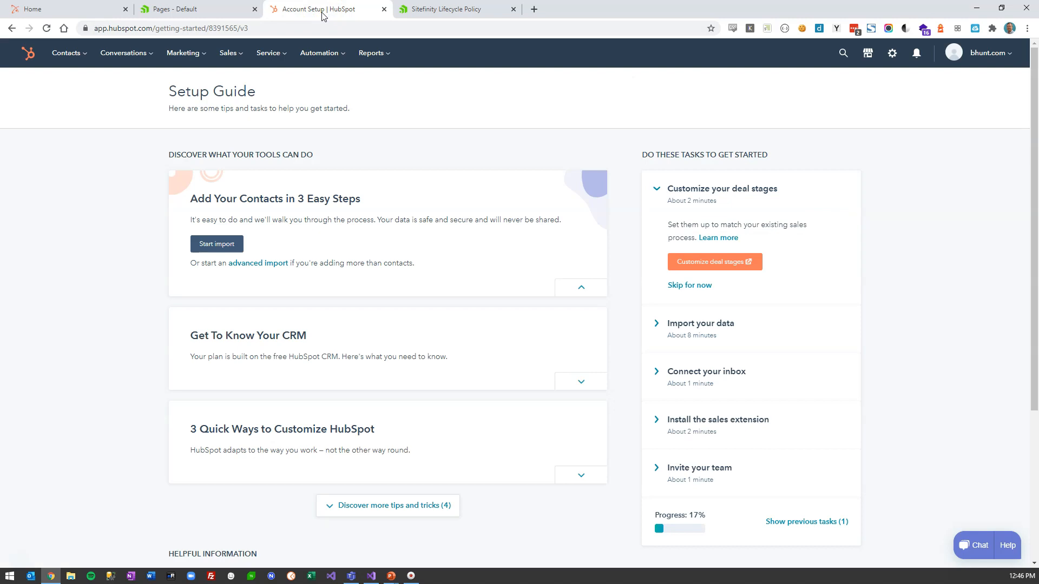
pyautogui.click(65, 53)
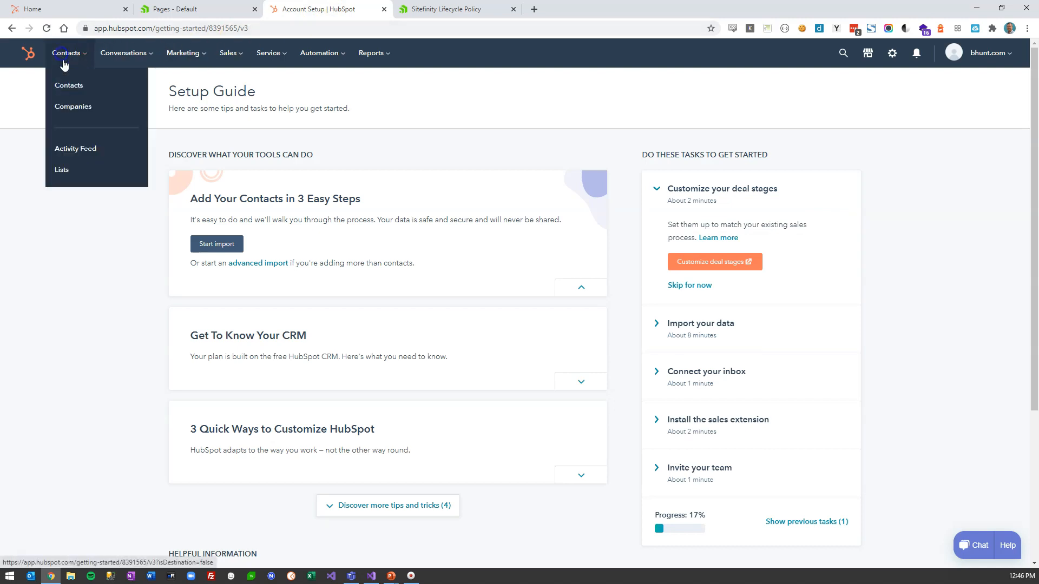
pyautogui.click(75, 85)
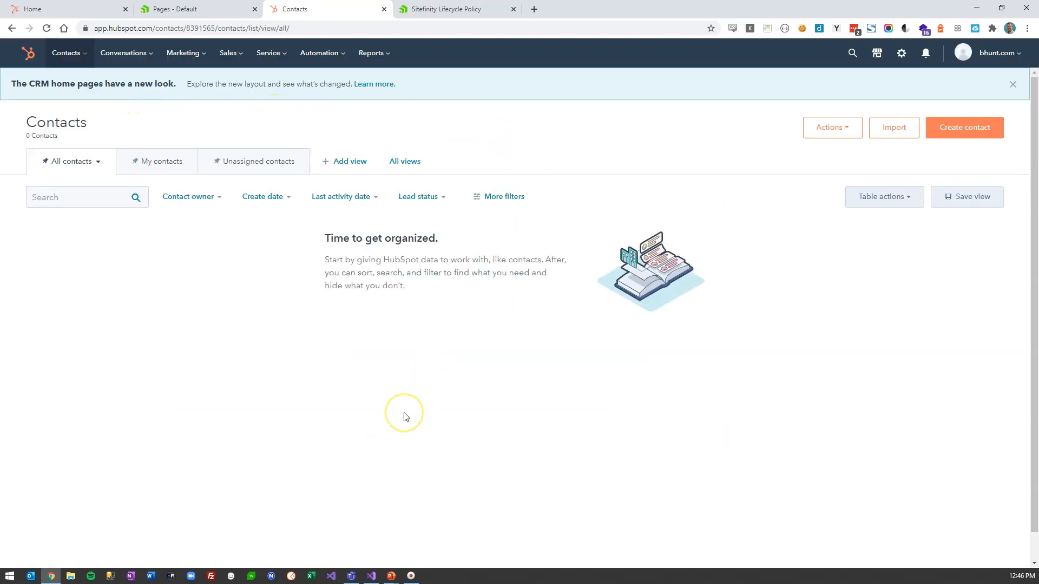
# - Return to the Sitefinity Pages admin and bring up the Administration menu
pyautogui.click(210, 12)
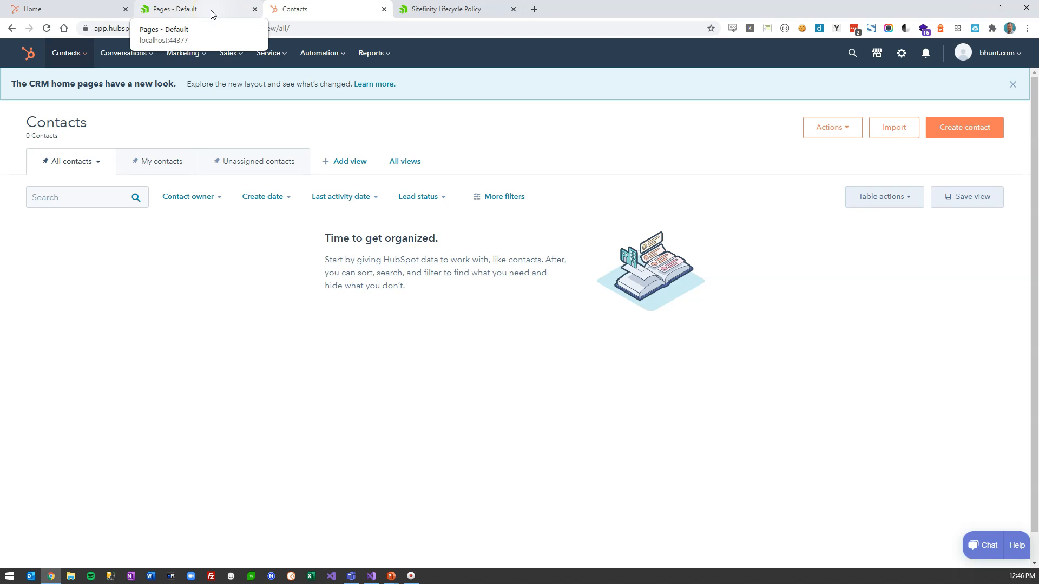
pyautogui.click(211, 12)
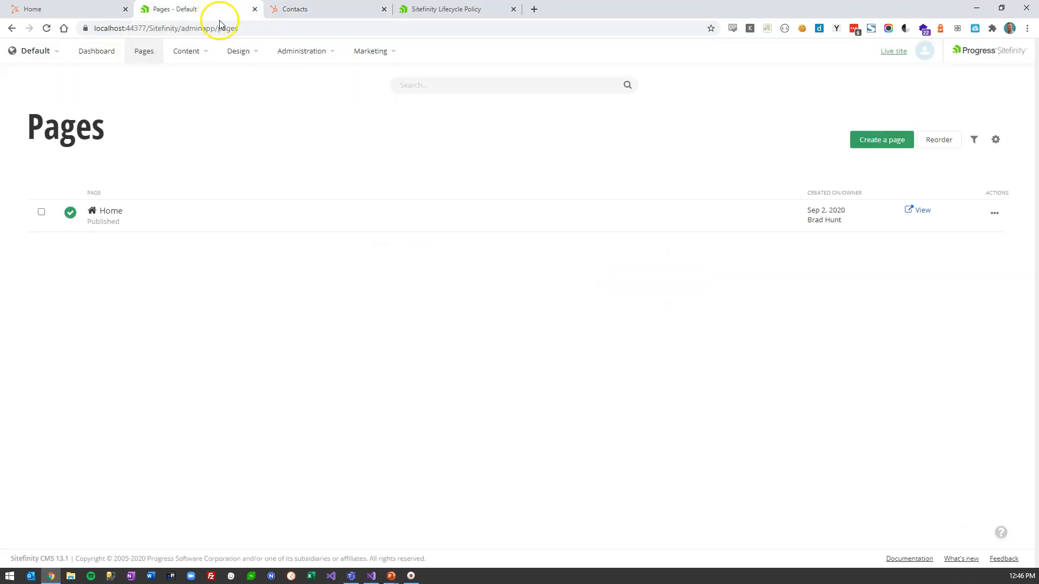
pyautogui.click(305, 51)
# - Open Administration > Connector for HubSpot and delete the old prefilled Hub ID
pyautogui.scroll(-1, 352, 347)
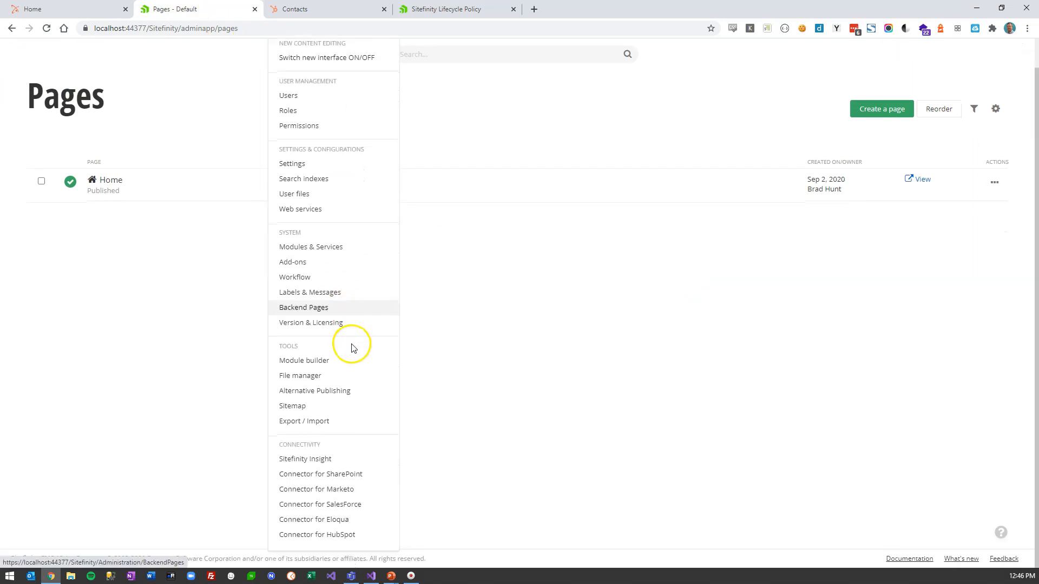
pyautogui.scroll(1, 354, 527)
pyautogui.click(354, 540)
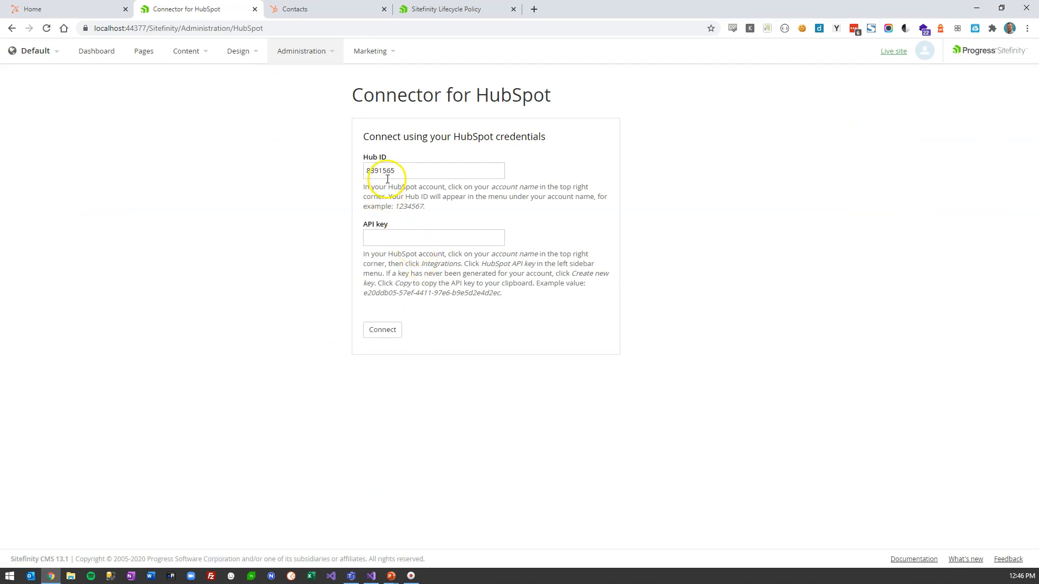
pyautogui.doubleClick(384, 170)
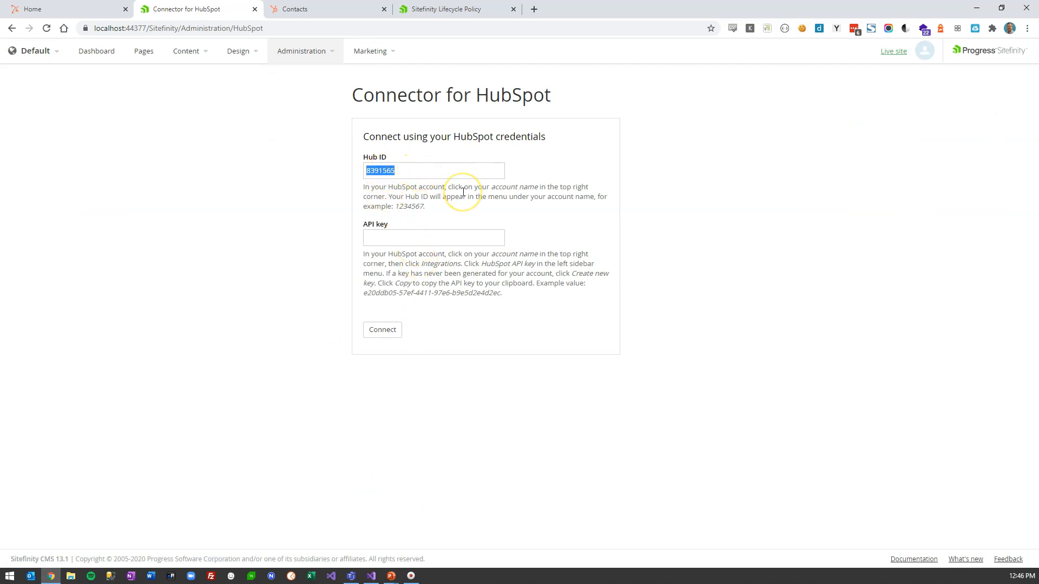
pyautogui.press('BackSpace')
pyautogui.click(443, 170)
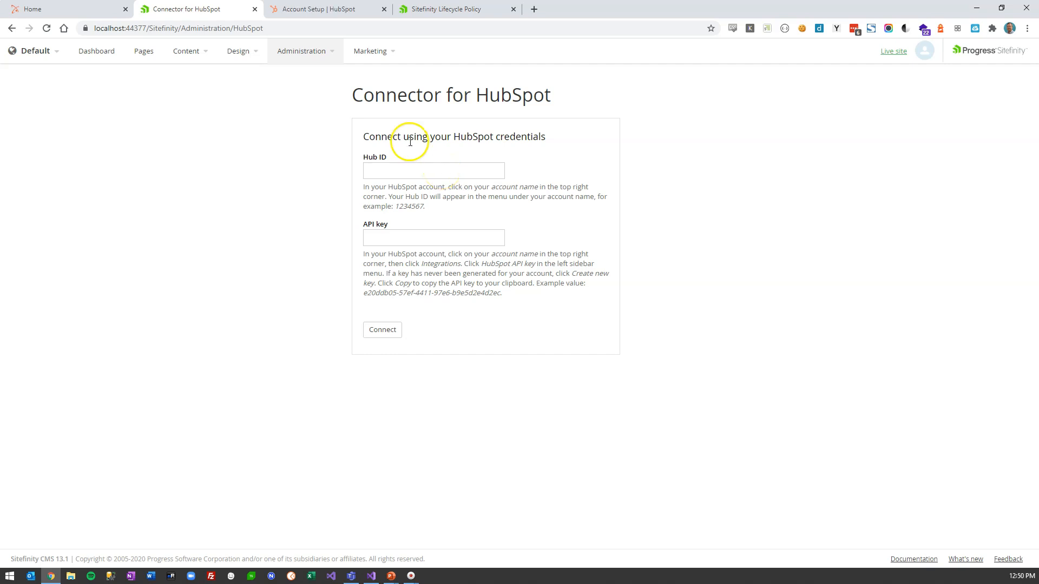
# - Read the Hub ID from HubSpot's account menu, enter it in Sitefinity, then open Profile & Preferences
pyautogui.click(319, 9)
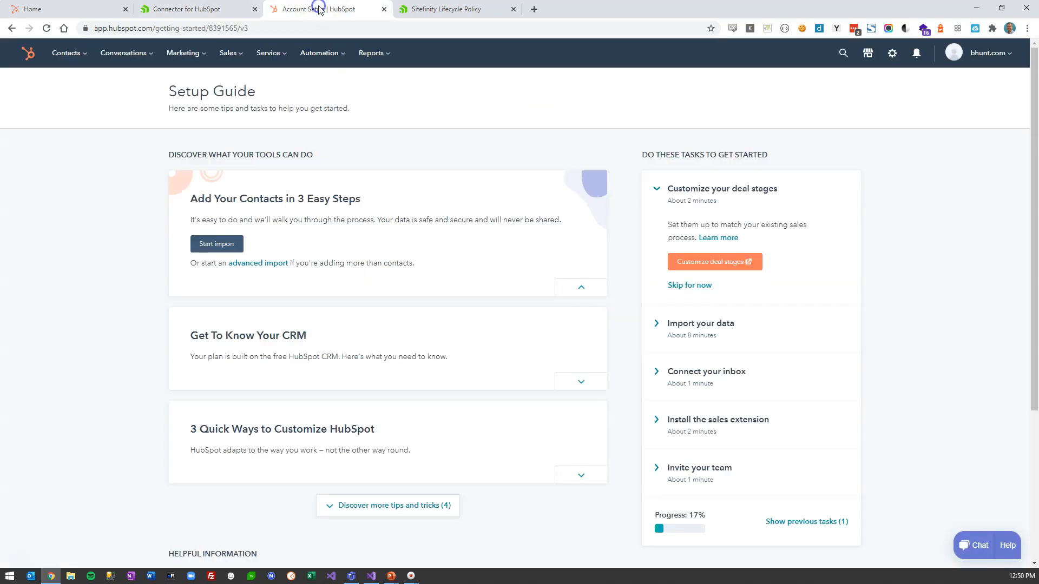
pyautogui.click(989, 53)
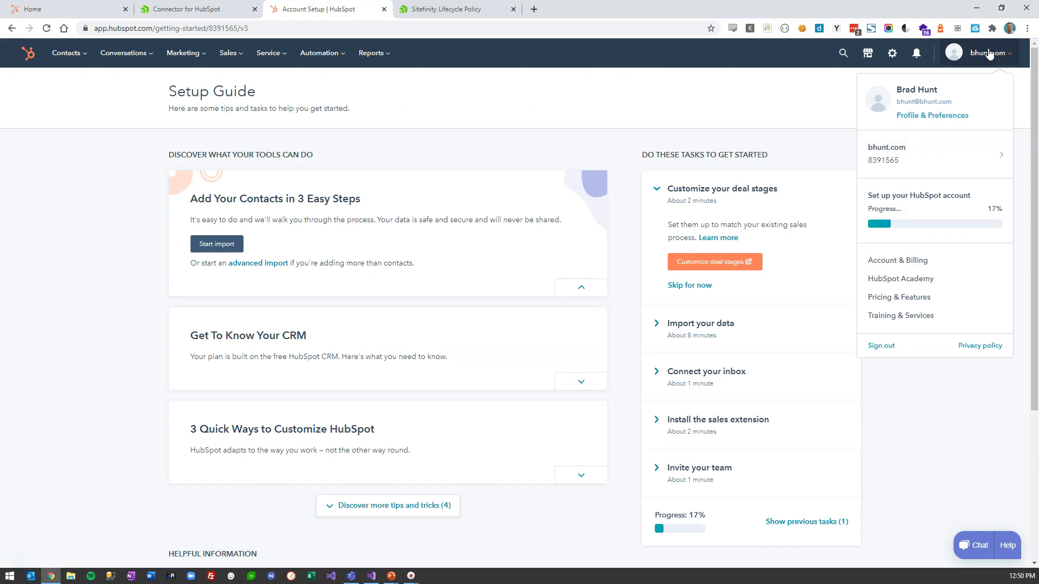
pyautogui.click(896, 172)
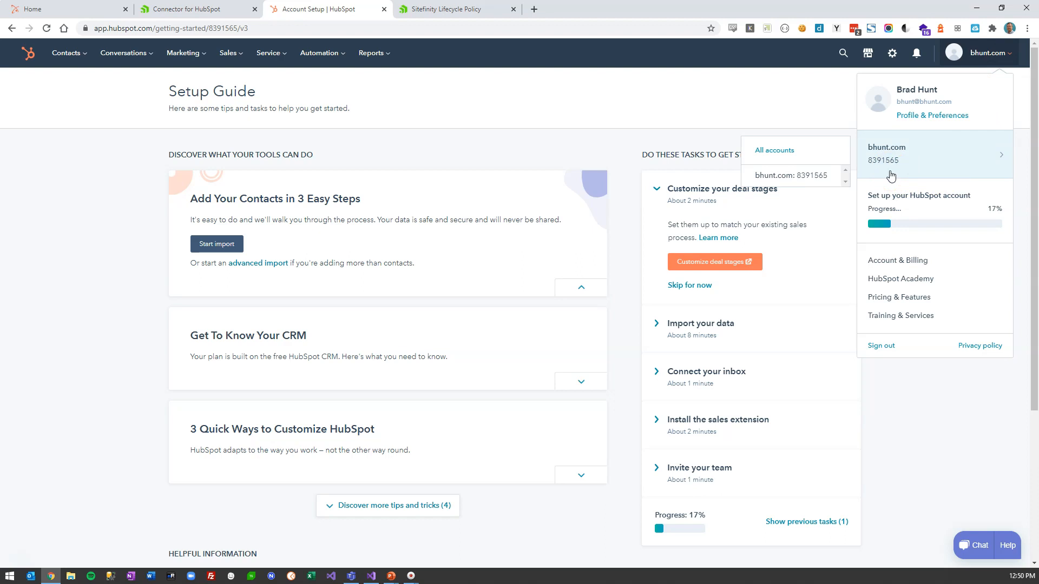
pyautogui.click(238, 9)
pyautogui.write('8391565')
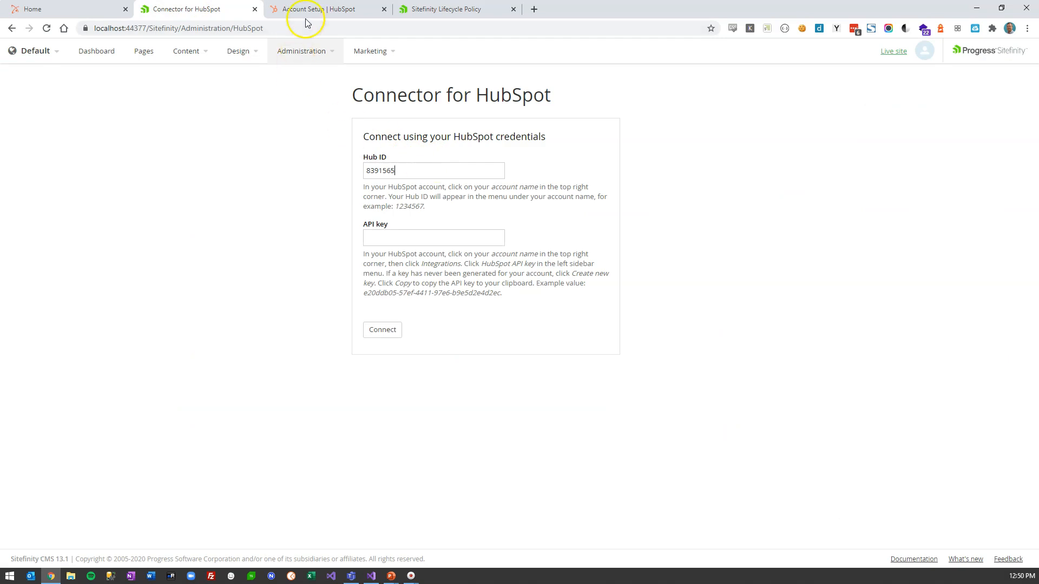
pyautogui.click(306, 9)
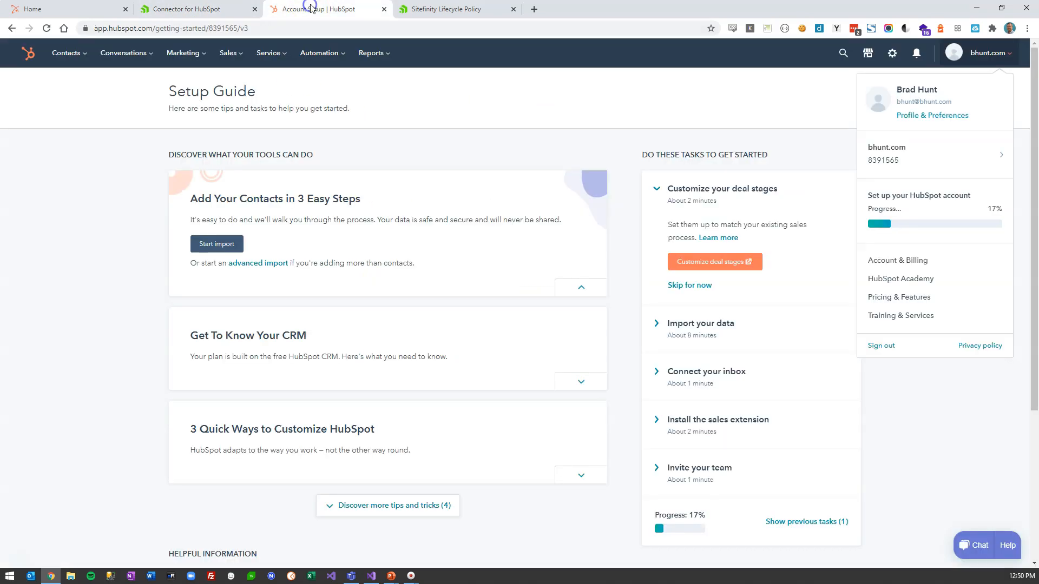
pyautogui.click(945, 116)
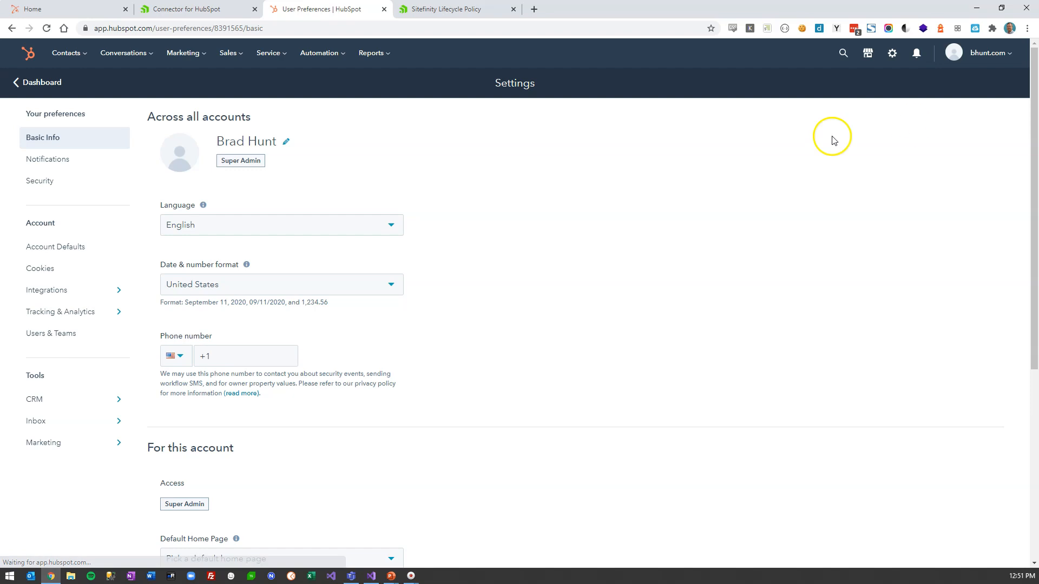
# - Create and copy a new HubSpot API key under Integrations > API Key for the connector
pyautogui.click(60, 291)
pyautogui.click(38, 188)
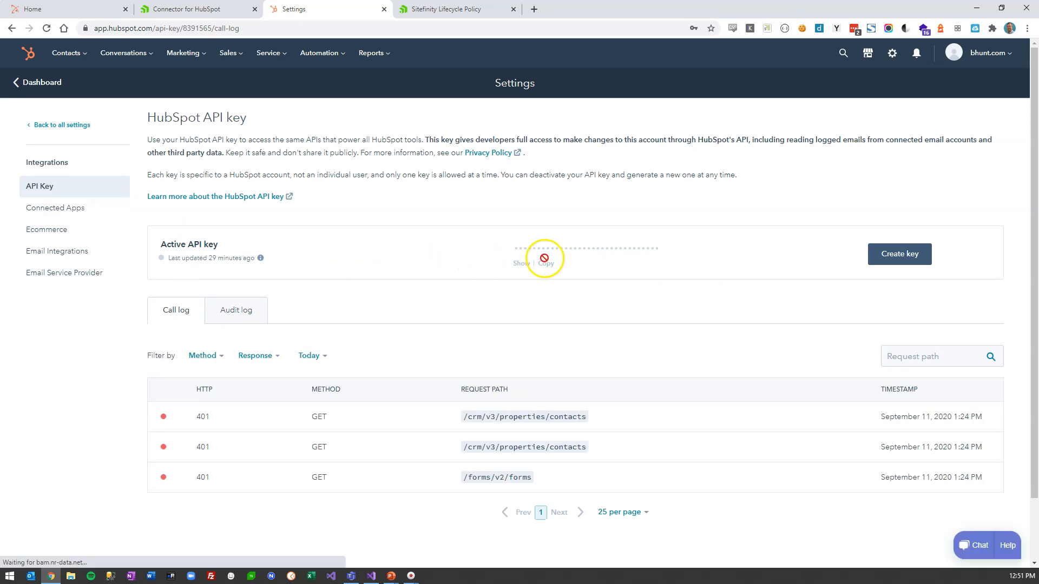
pyautogui.click(913, 260)
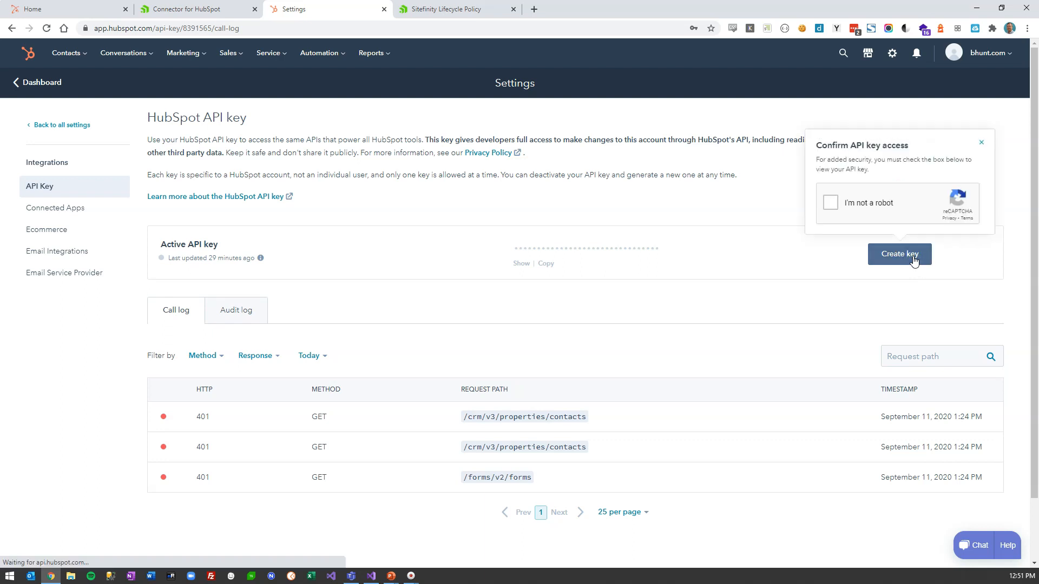
pyautogui.click(830, 202)
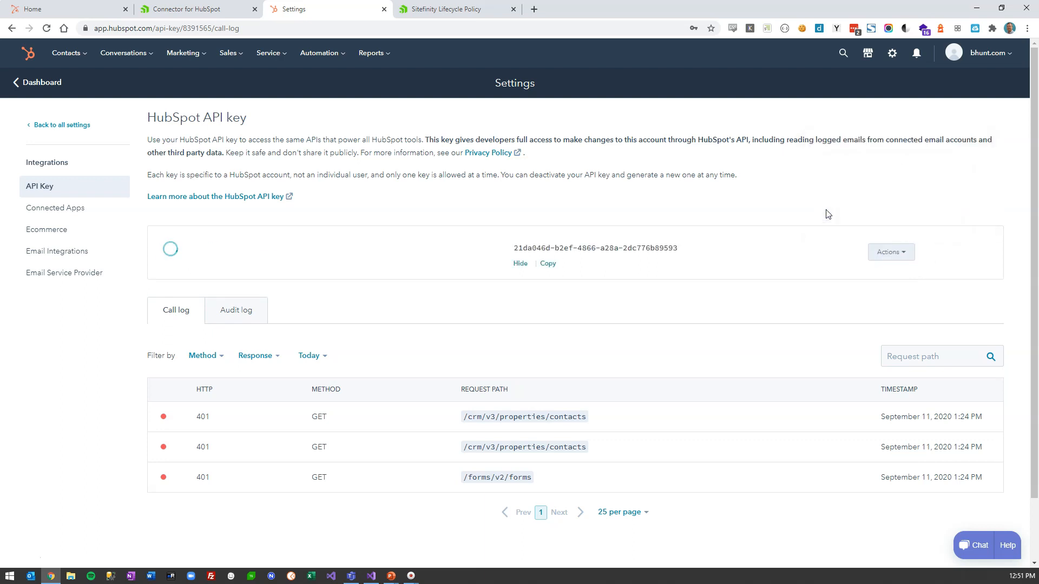
pyautogui.click(548, 264)
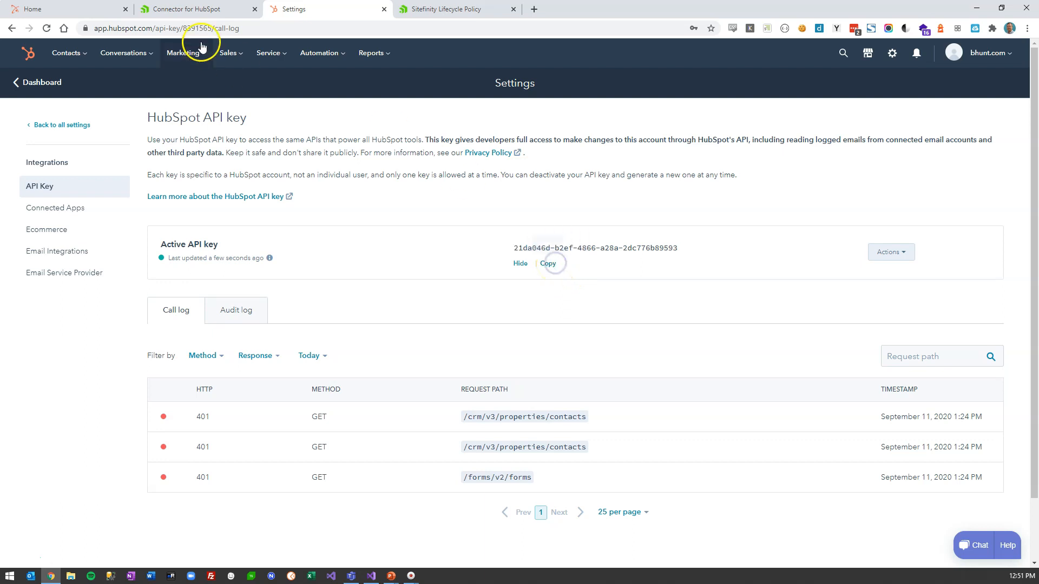
pyautogui.click(192, 11)
pyautogui.click(448, 239)
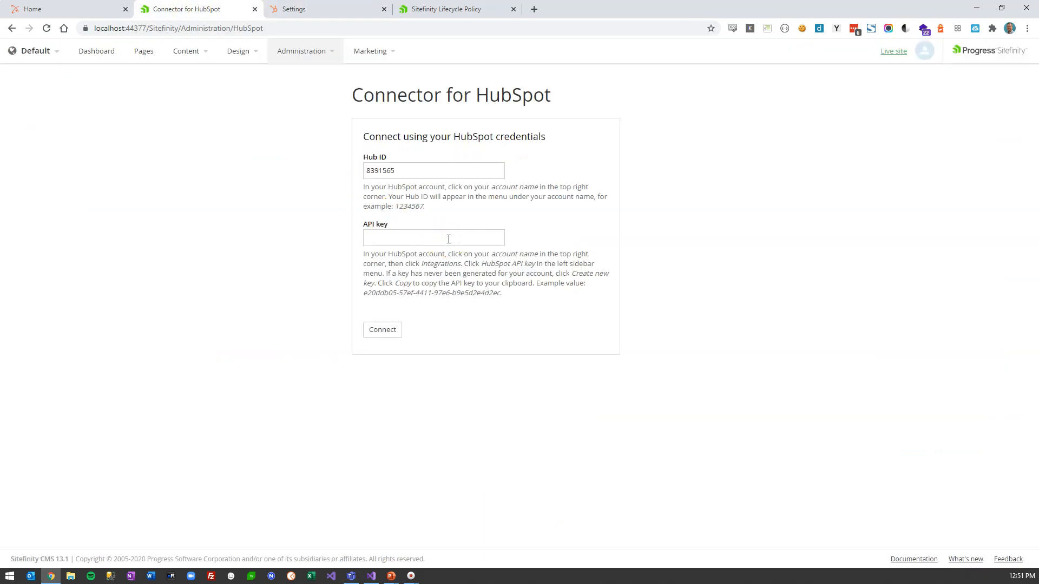
# - Paste the API key and connect Sitefinity to HubSpot, then return to HubSpot
pyautogui.hotkey('ctrl', 'v')
pyautogui.click(385, 331)
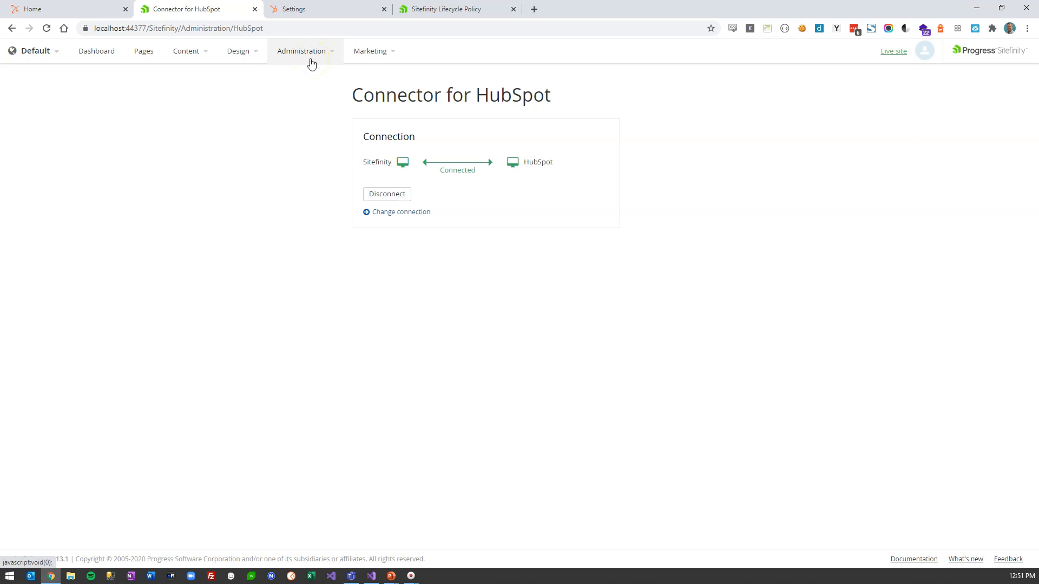
pyautogui.click(314, 11)
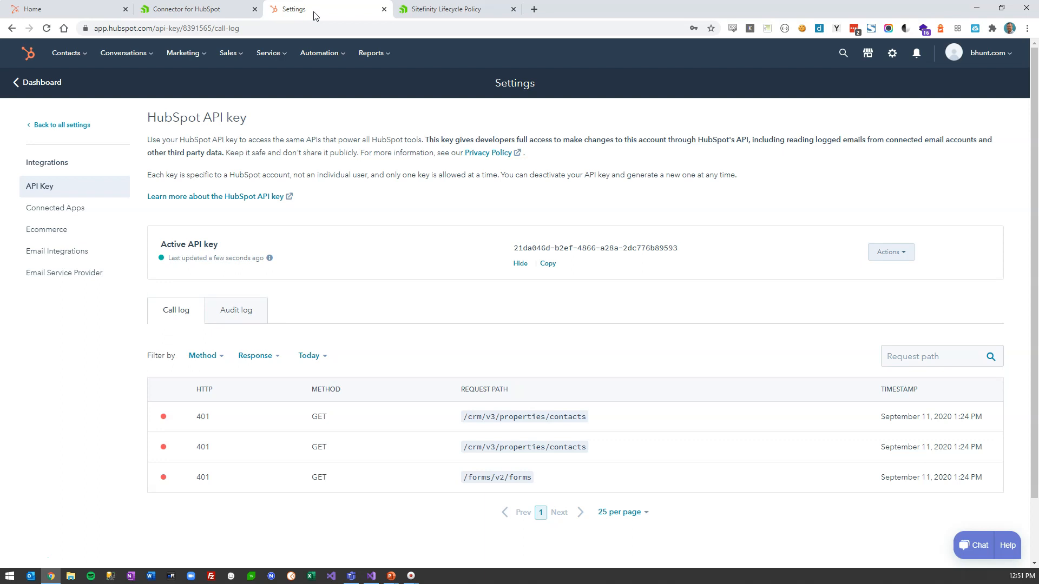
# - Create a new embedded HubSpot form from the Contact us template via Marketing > Forms
pyautogui.click(179, 54)
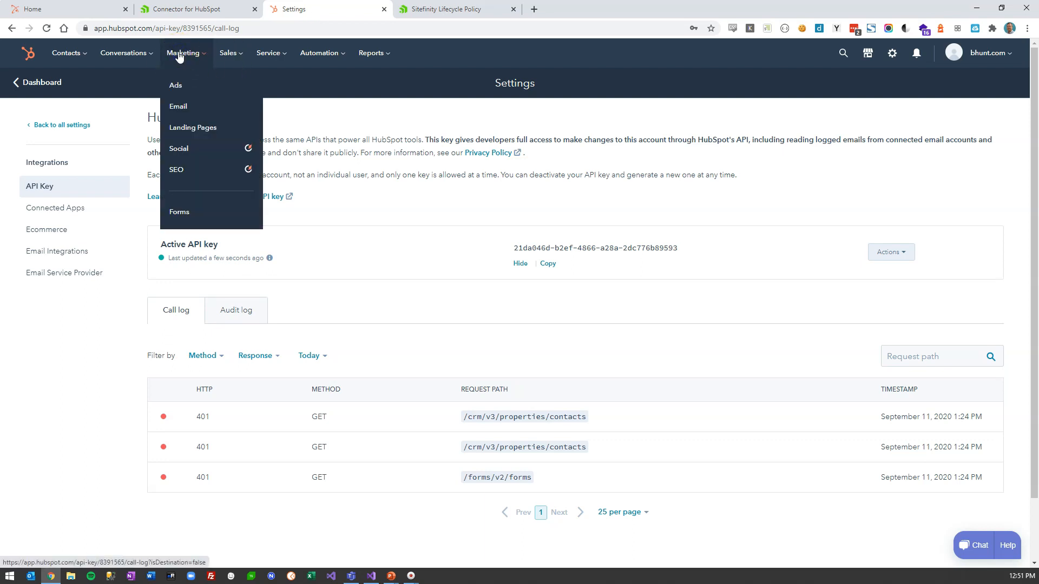
pyautogui.click(180, 211)
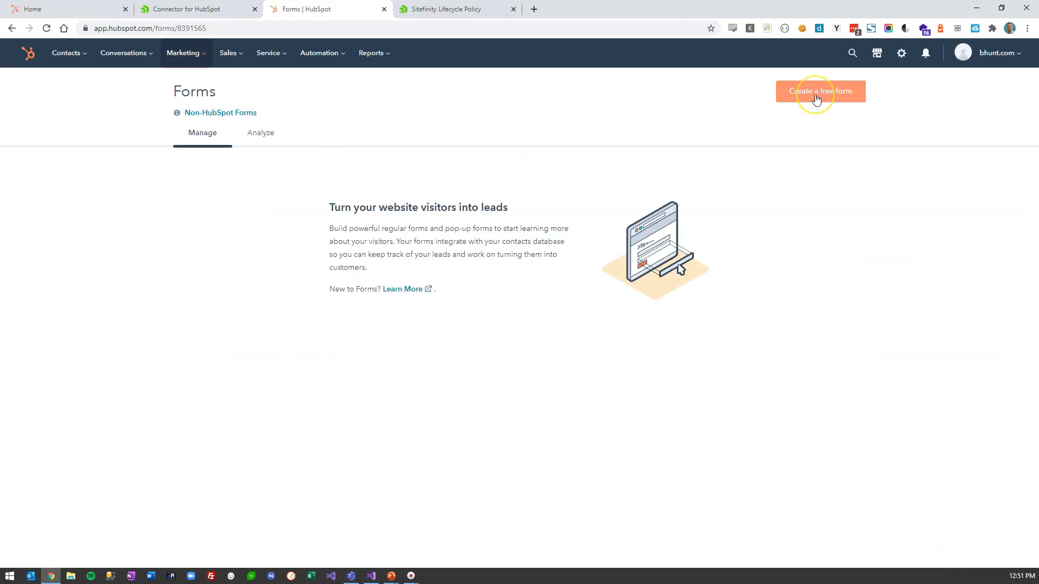
pyautogui.click(816, 100)
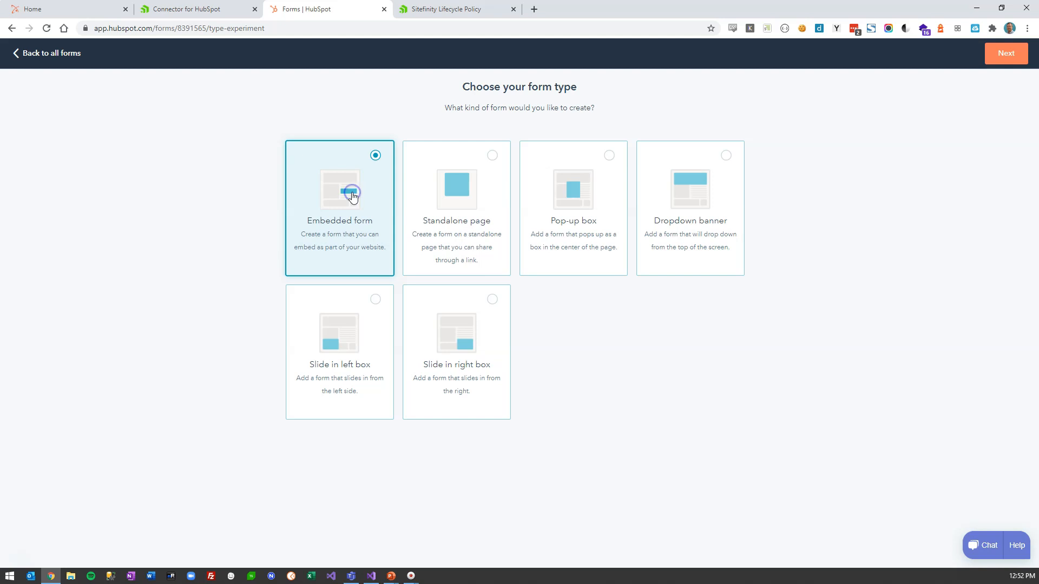
pyautogui.click(1000, 57)
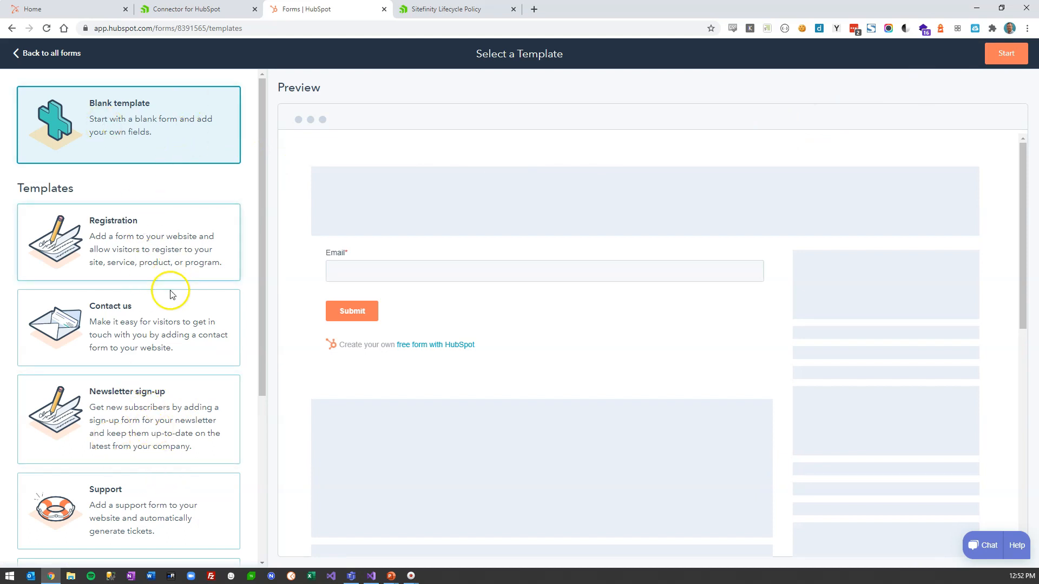
pyautogui.click(157, 326)
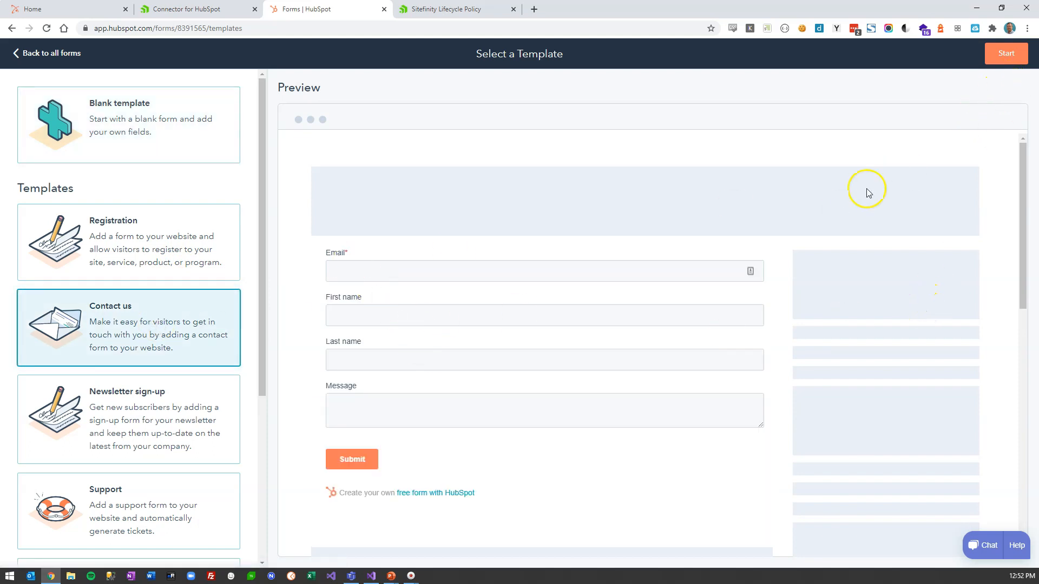
pyautogui.click(1005, 53)
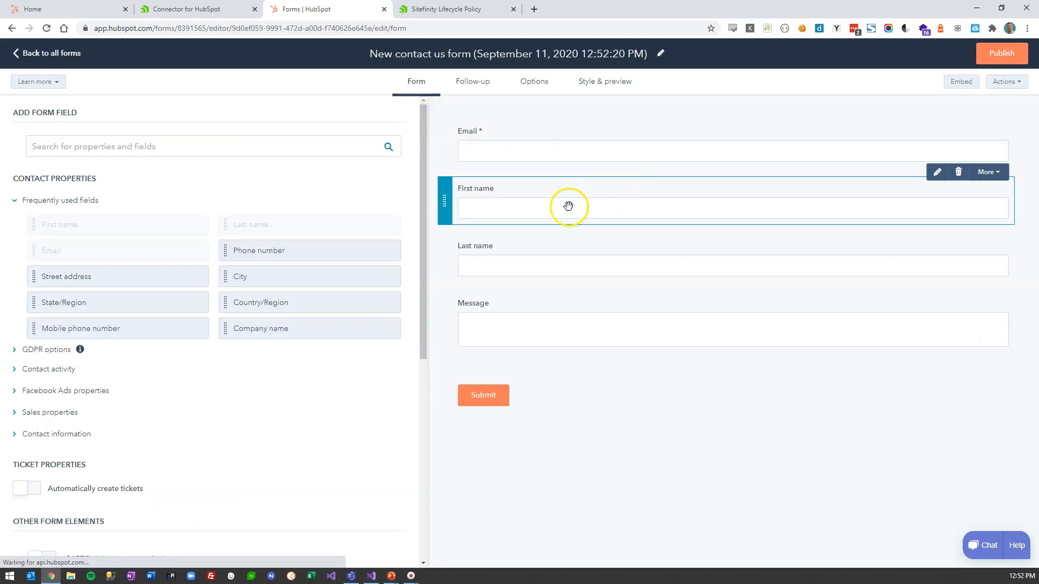
# - Move First name and Last name above Email, then publish the form
pyautogui.moveTo(445, 202); pyautogui.dragTo(475, 111)
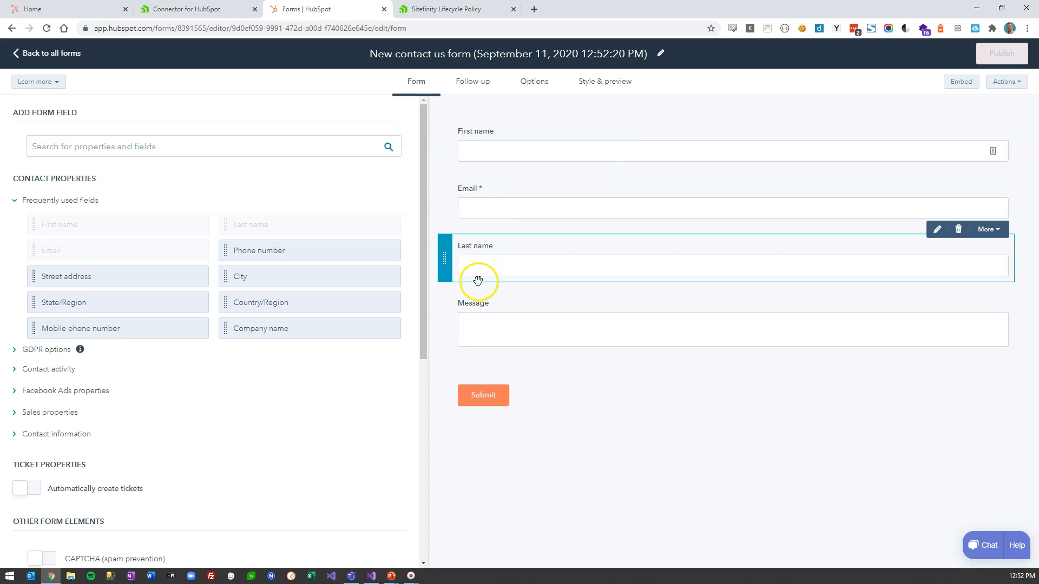
pyautogui.moveTo(445, 258); pyautogui.dragTo(462, 180)
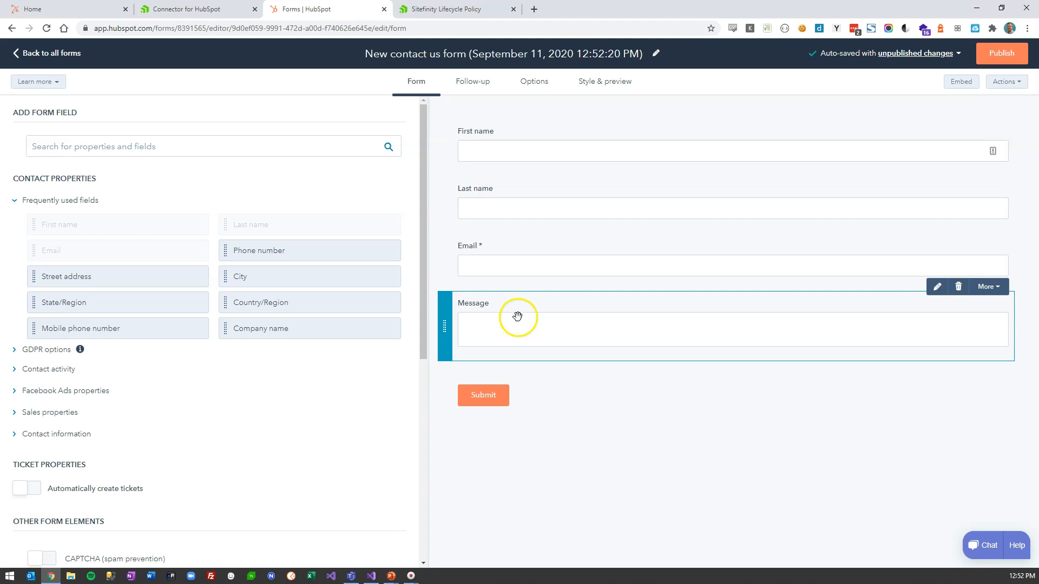
pyautogui.click(1006, 58)
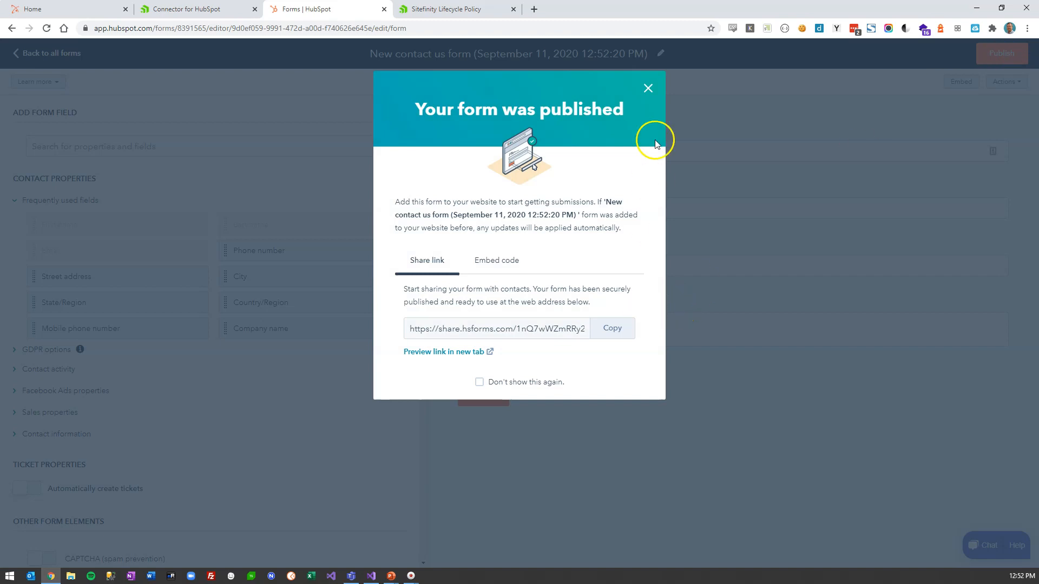
pyautogui.click(648, 88)
# - Rename the form to 'Contact', republish it, and go back to all forms
pyautogui.click(558, 54)
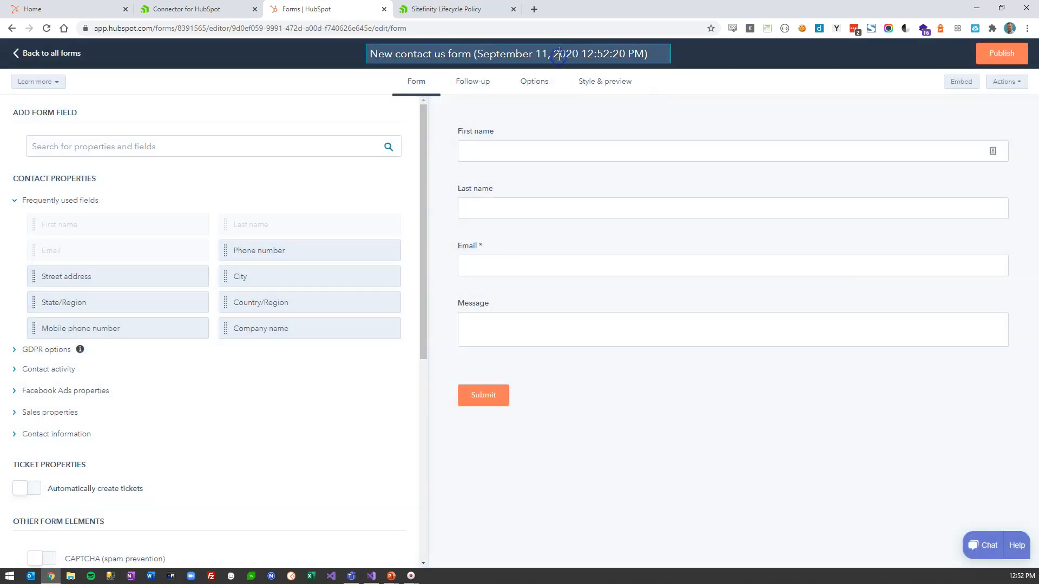
pyautogui.hotkey('ctrl', 'a')
pyautogui.write('Conta')
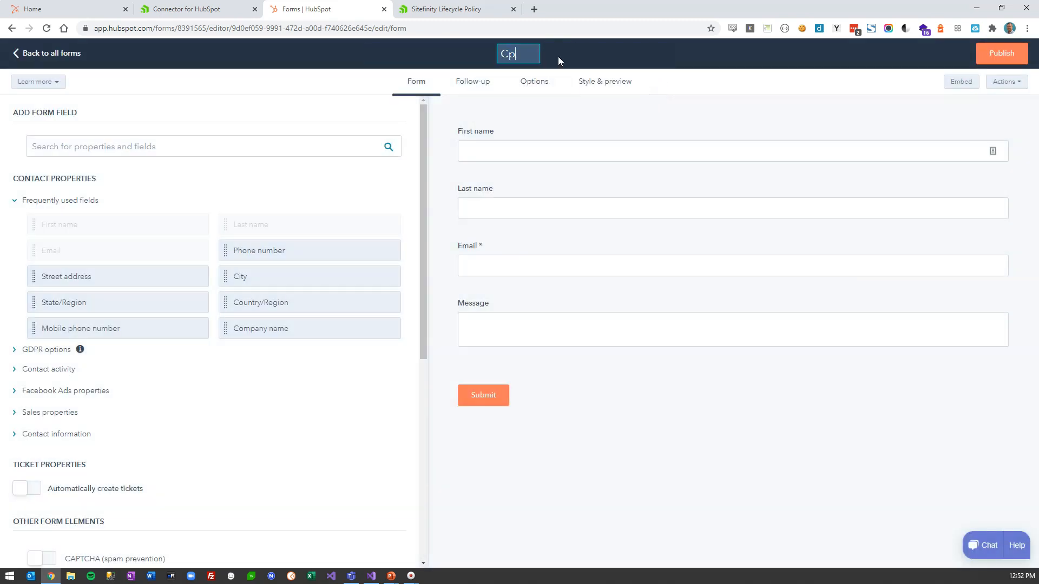
pyautogui.write('ct')
pyautogui.click(725, 73)
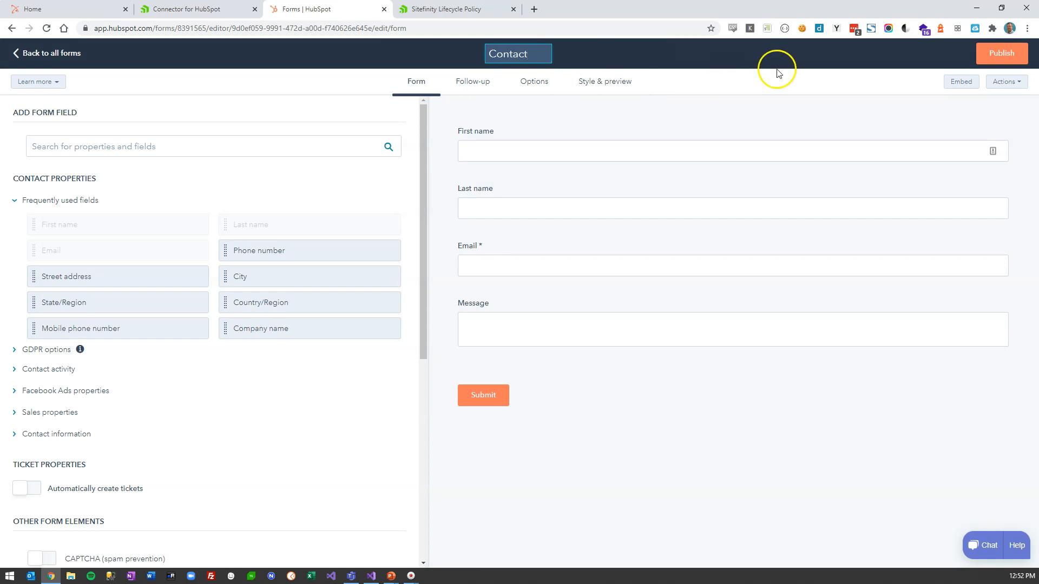
pyautogui.click(985, 48)
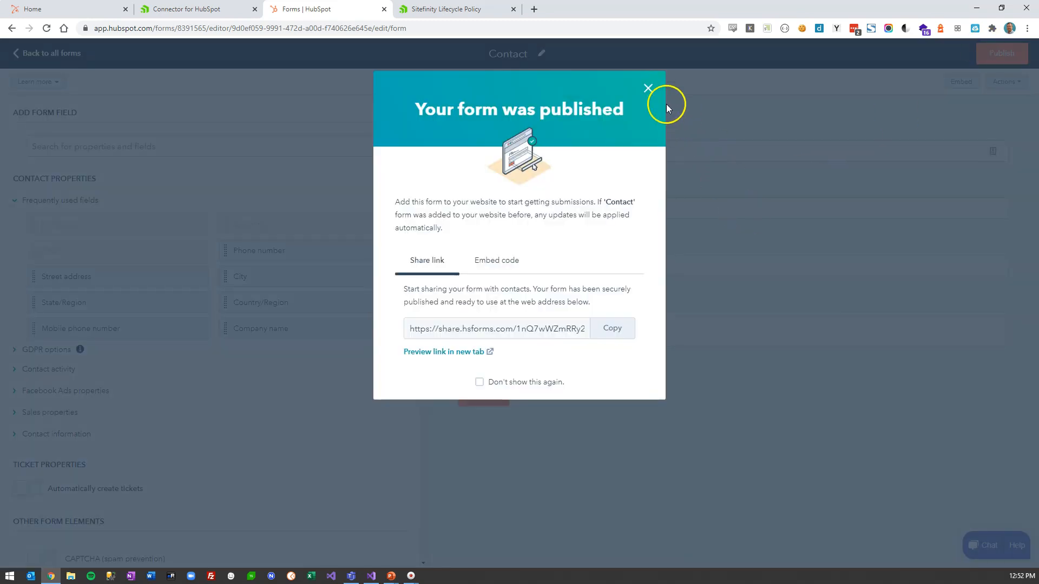
pyautogui.click(652, 93)
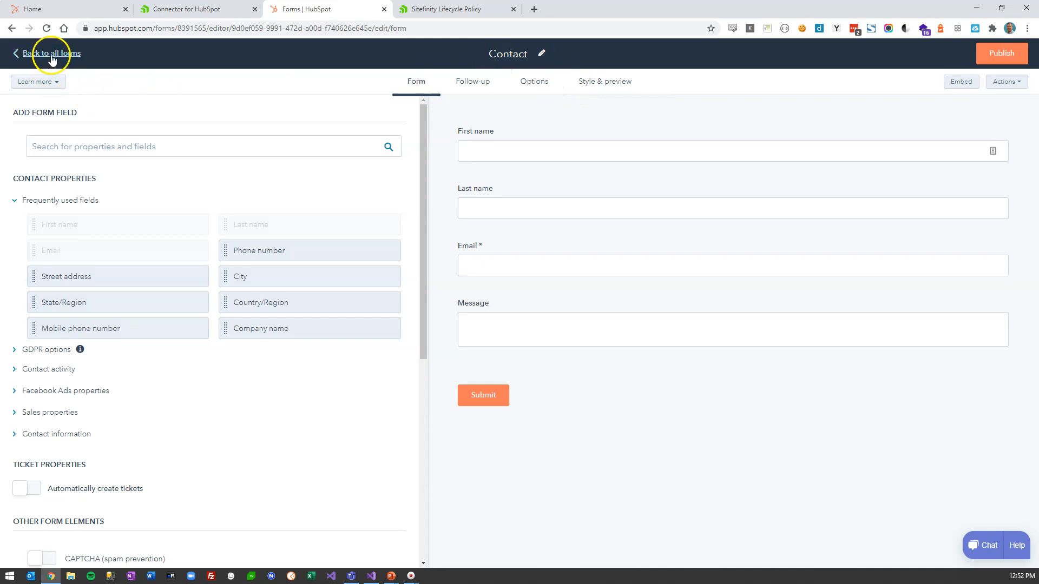
pyautogui.click(48, 53)
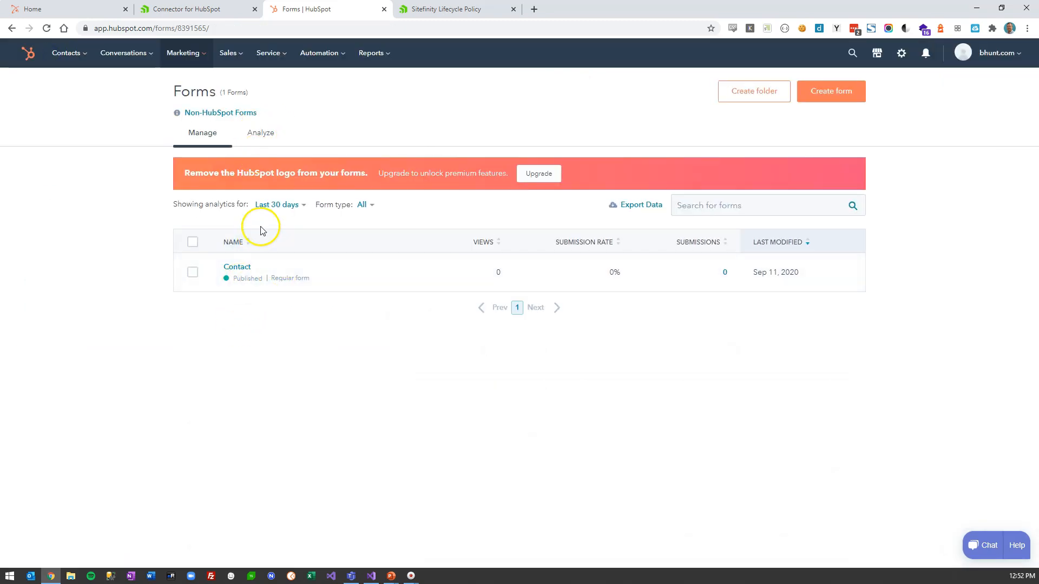
# - Under Content > Forms, create a Sitefinity form titled 'Contact' and open it for adding fields
pyautogui.click(216, 10)
pyautogui.click(188, 59)
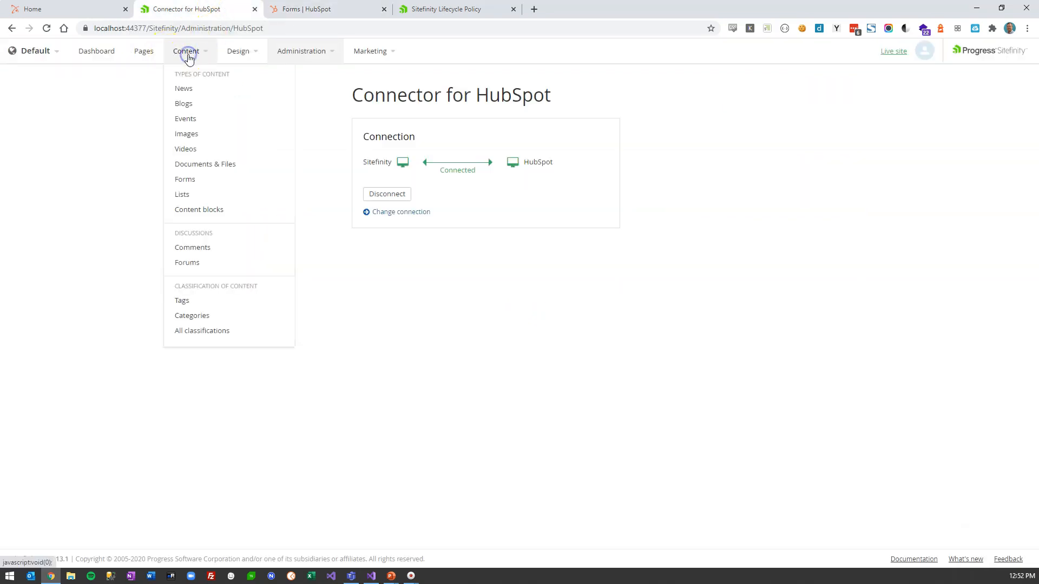
pyautogui.click(190, 180)
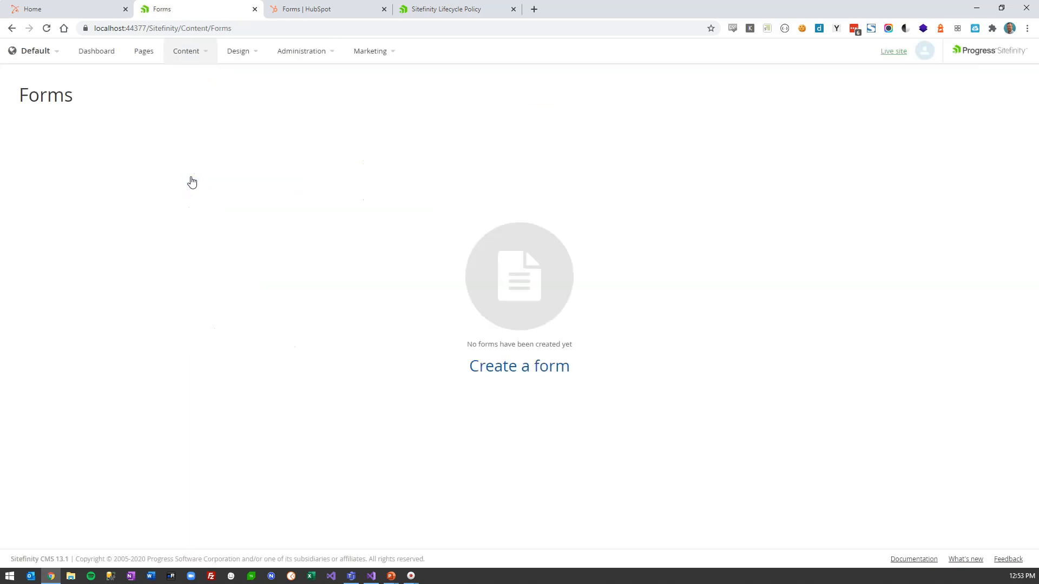
pyautogui.click(511, 365)
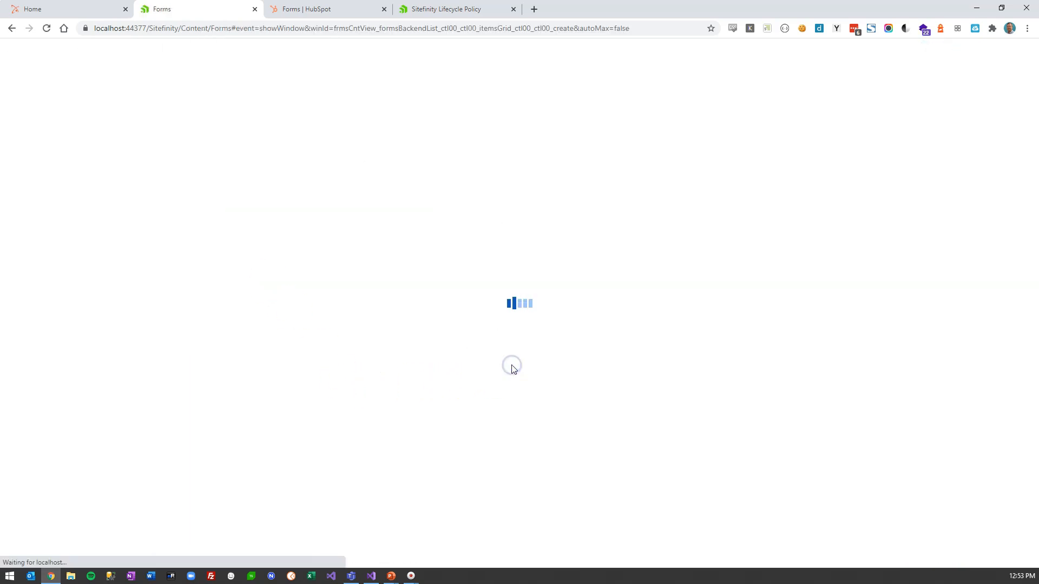
pyautogui.write('Contact')
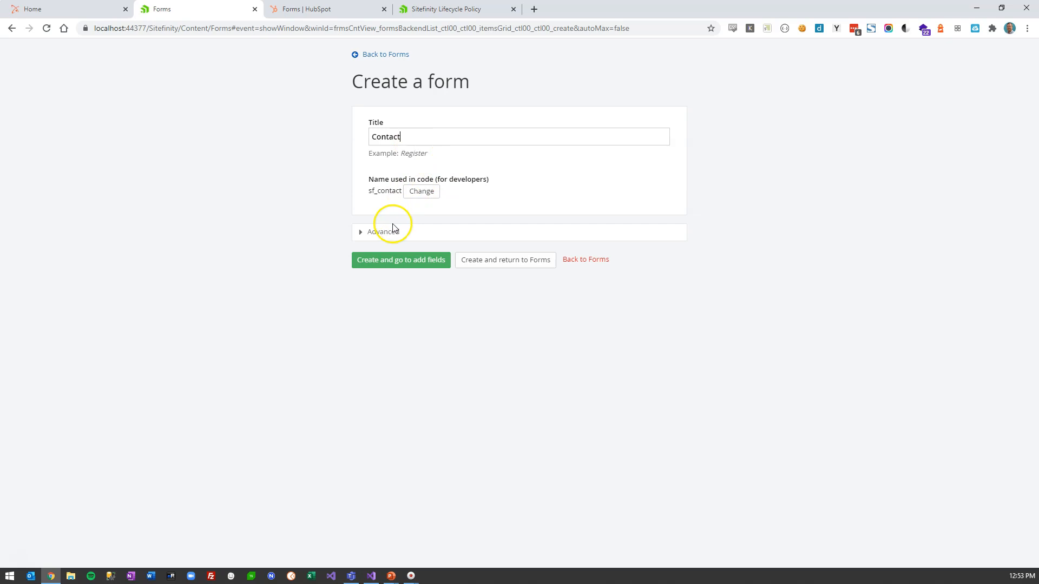
pyautogui.click(399, 261)
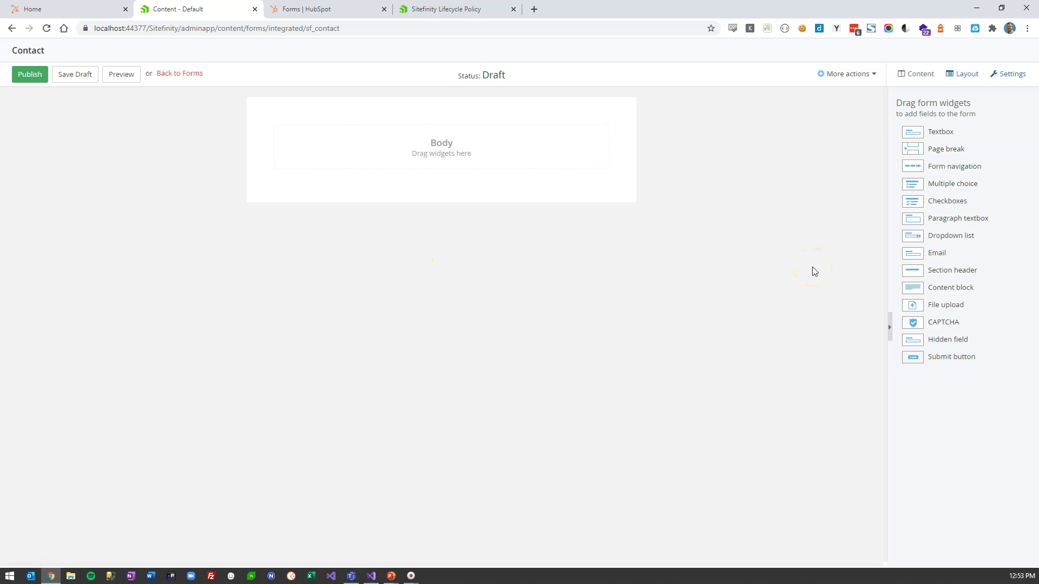
# - Add two Textbox fields, an Email field and a Paragraph textbox to the form body
pyautogui.moveTo(909, 129); pyautogui.dragTo(534, 161)
pyautogui.moveTo(906, 139); pyautogui.dragTo(372, 204)
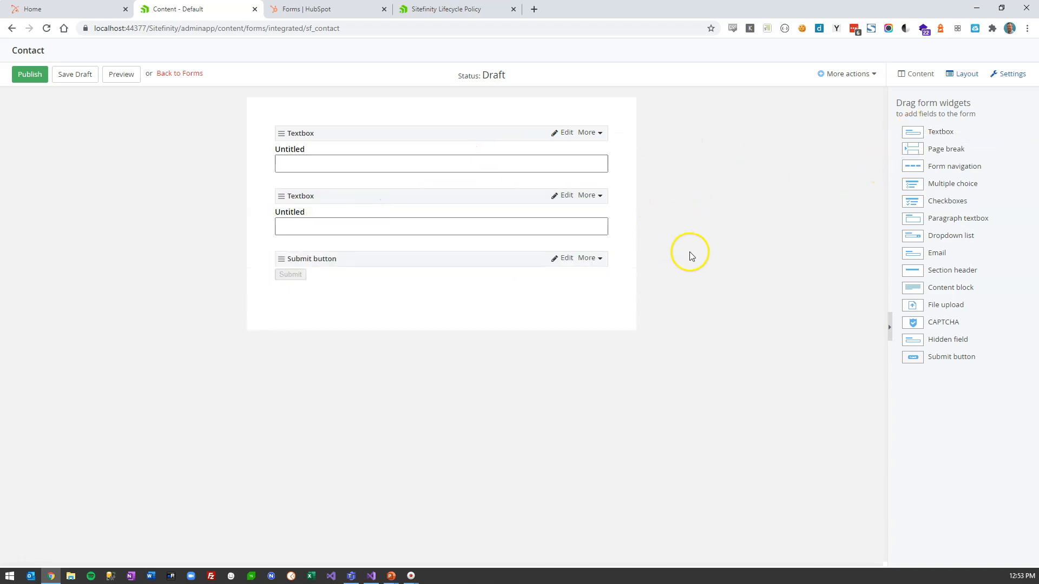
pyautogui.moveTo(908, 255); pyautogui.dragTo(365, 270)
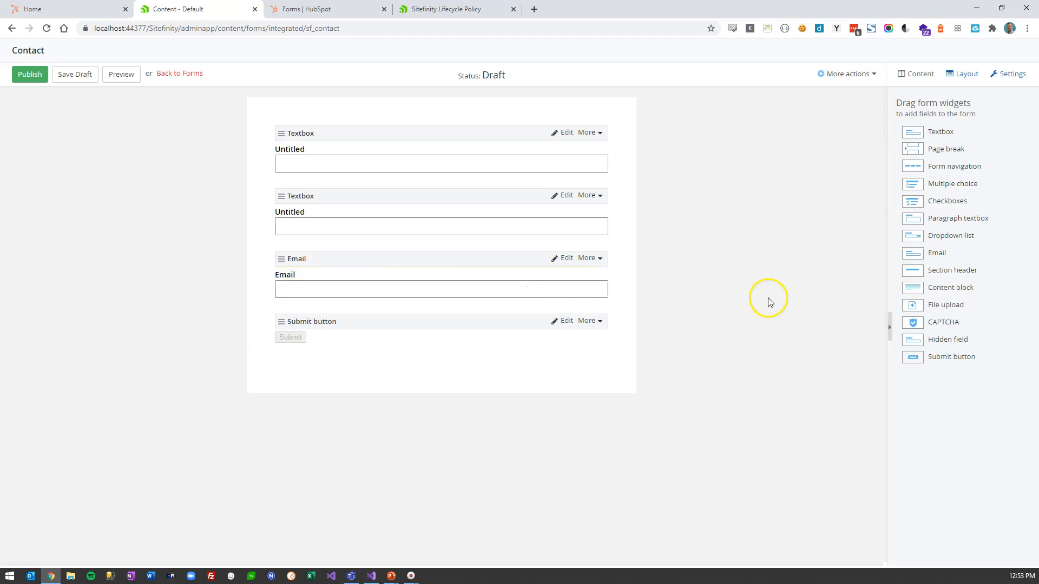
pyautogui.moveTo(914, 219); pyautogui.dragTo(513, 327)
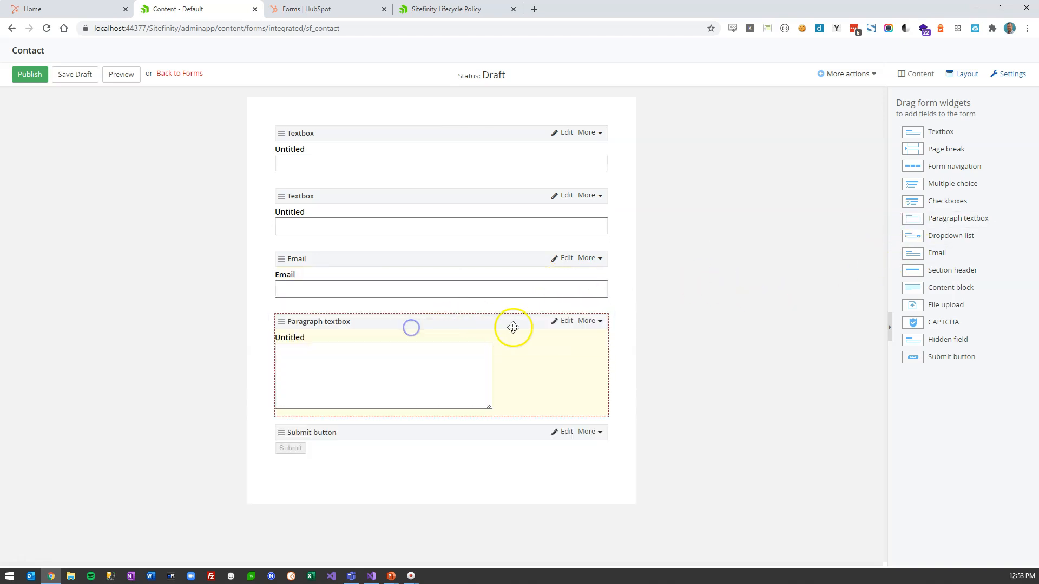
# - Label the fields First, Last and Comments, then publish the Contact form
pyautogui.click(558, 133)
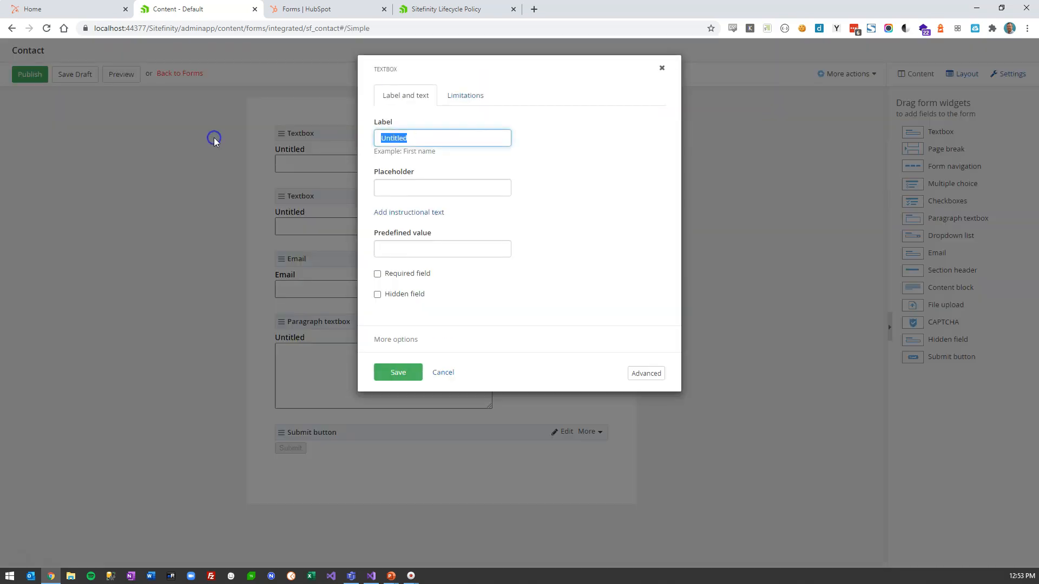
pyautogui.click(398, 372)
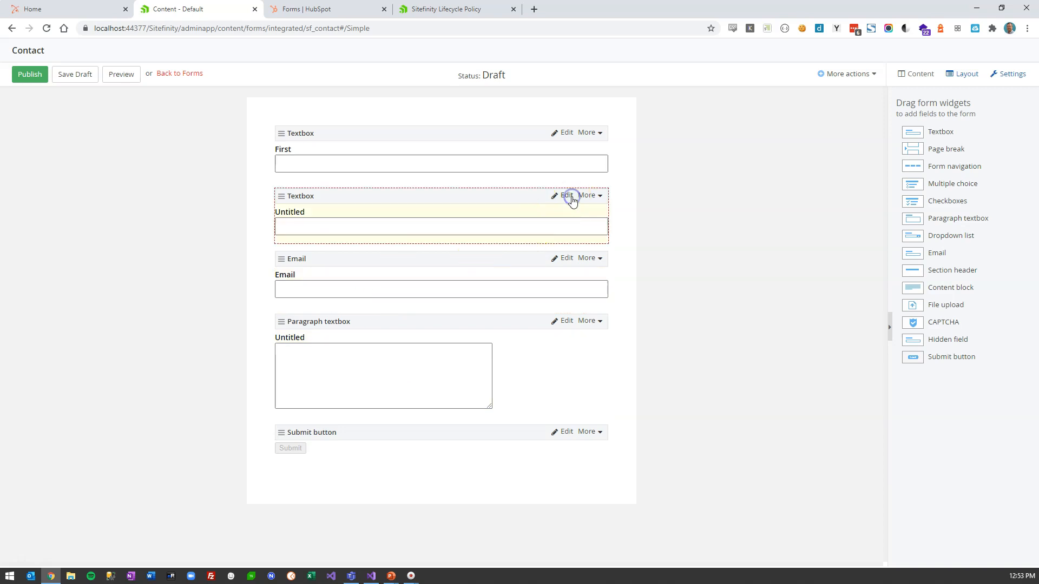
pyautogui.click(571, 198)
pyautogui.write('Last')
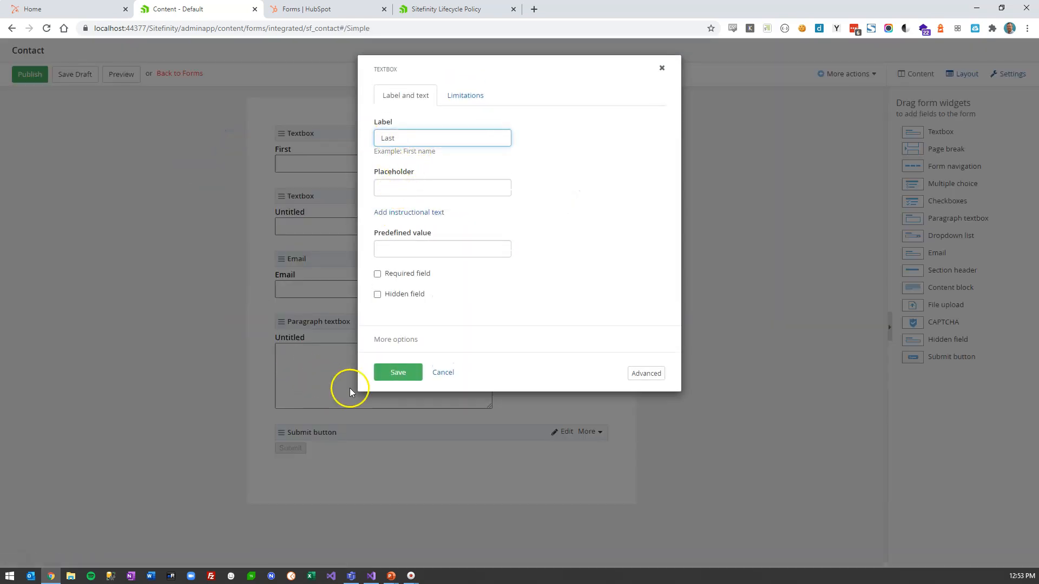
pyautogui.click(397, 374)
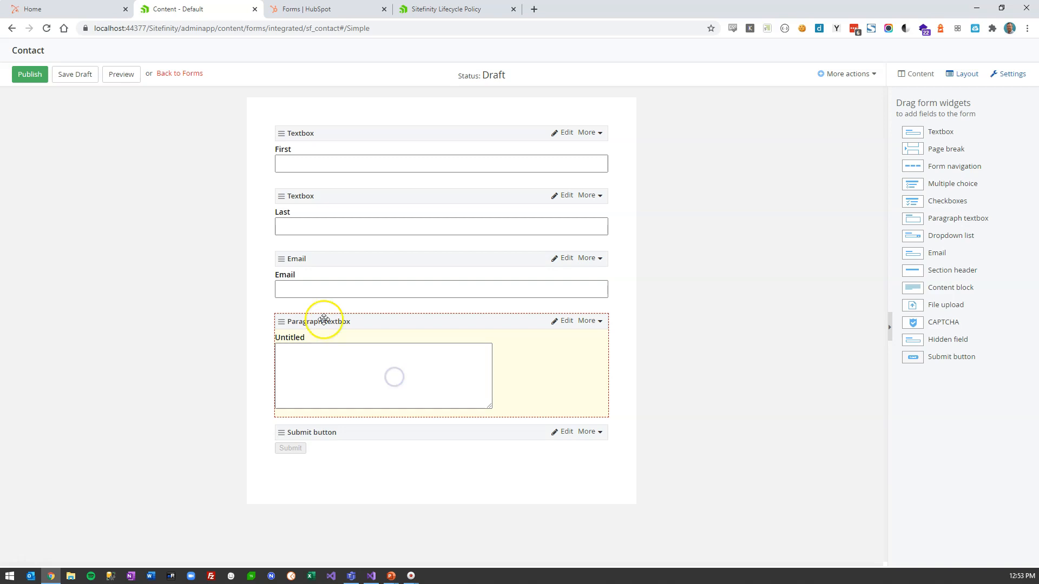
pyautogui.click(563, 321)
pyautogui.doubleClick(399, 142)
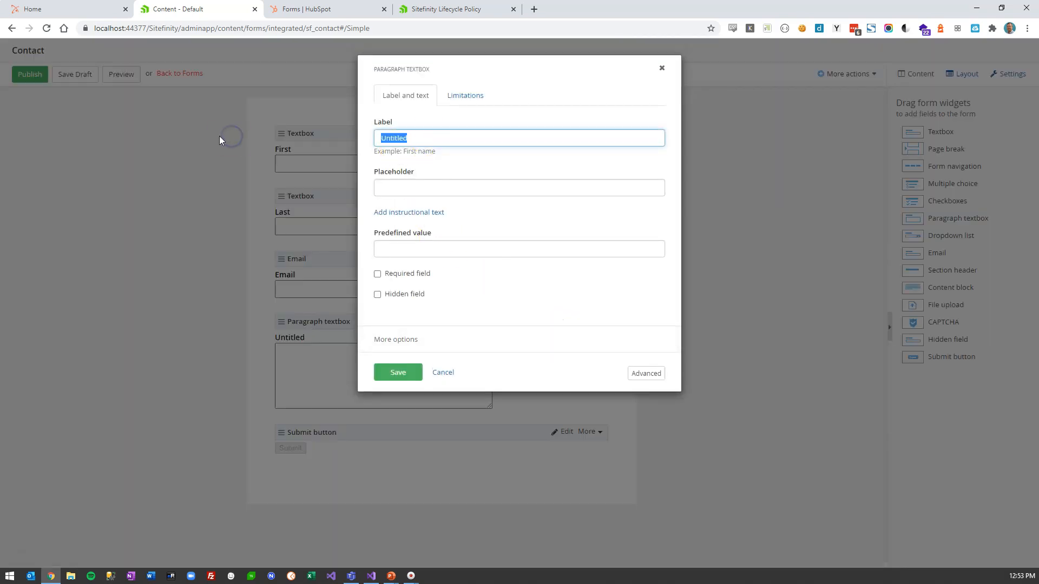
pyautogui.write('Comments')
pyautogui.click(400, 372)
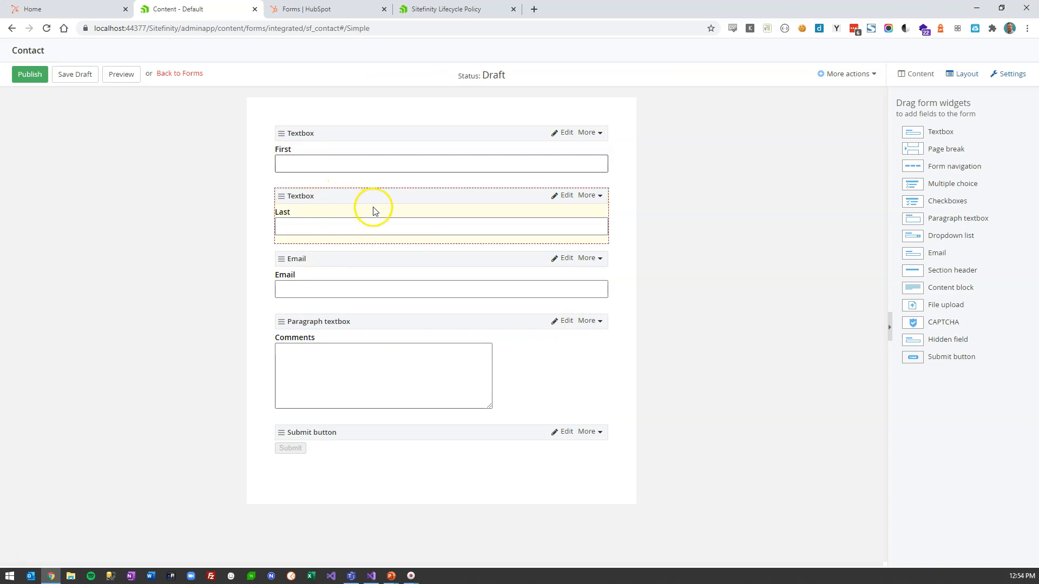
pyautogui.click(30, 74)
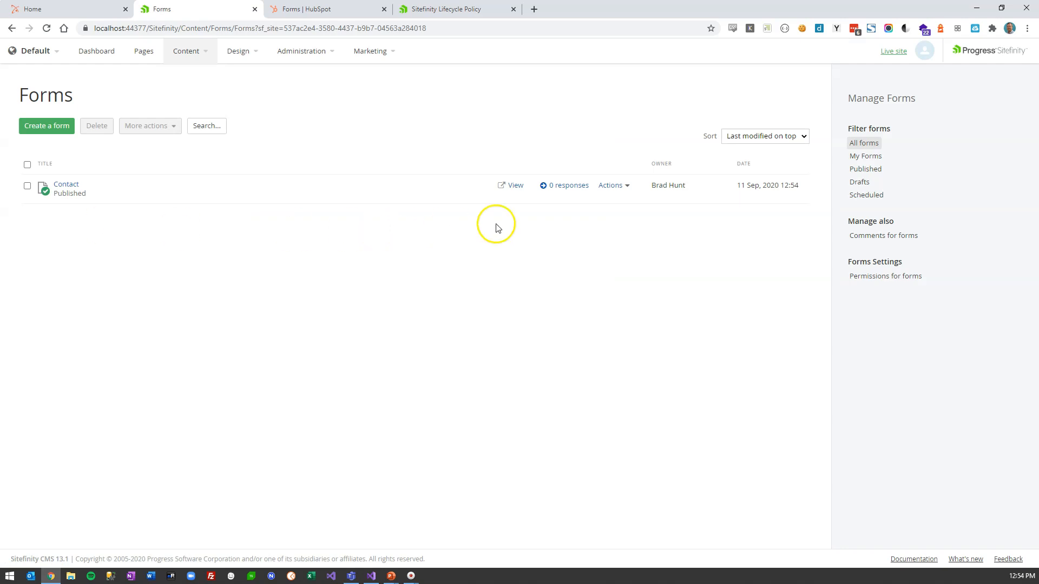
# - In the Contact form's properties, stop sending submissions to Sitefinity Insight
pyautogui.click(611, 186)
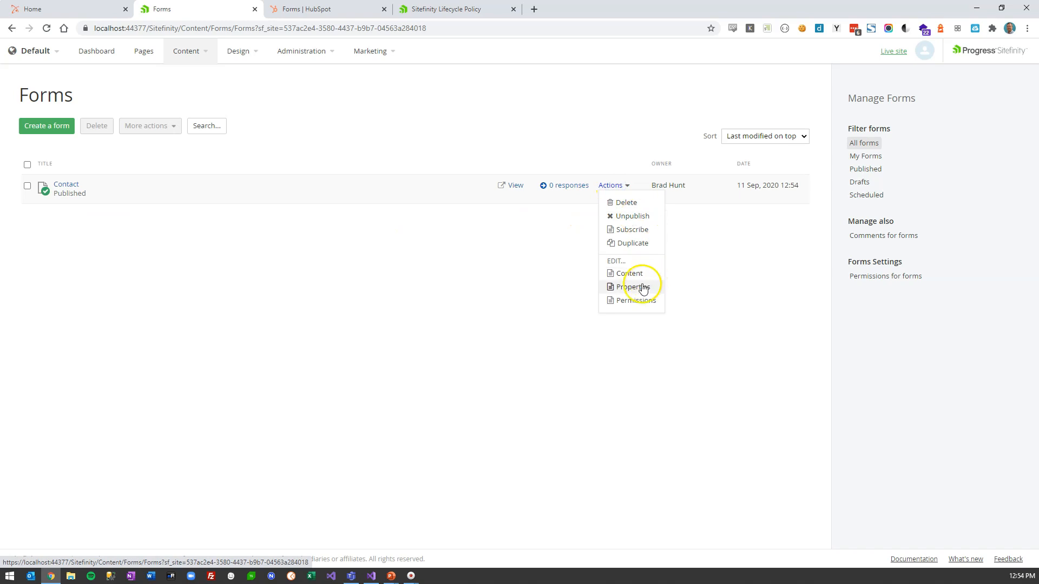
pyautogui.click(643, 288)
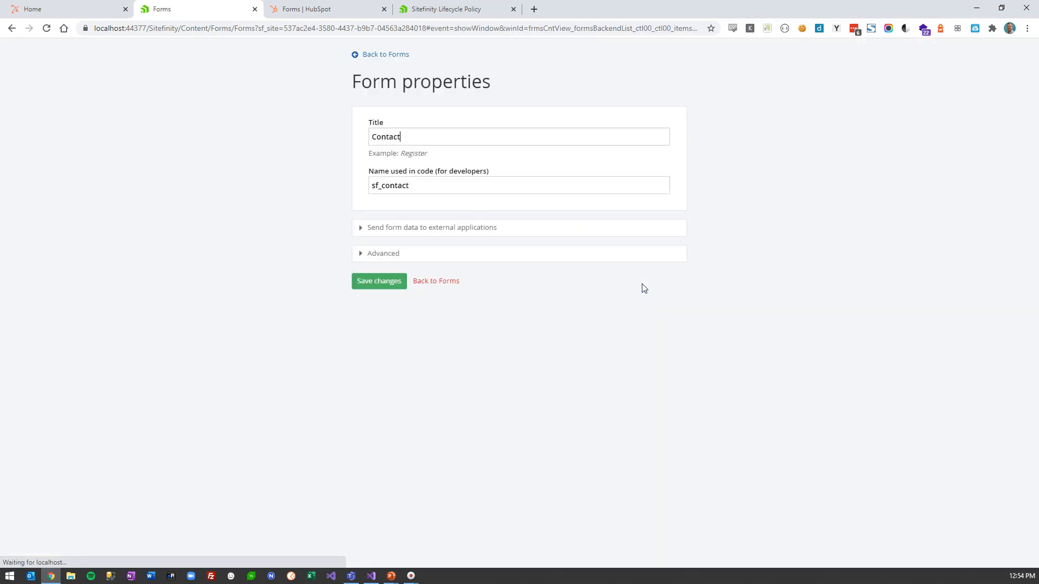
pyautogui.click(395, 233)
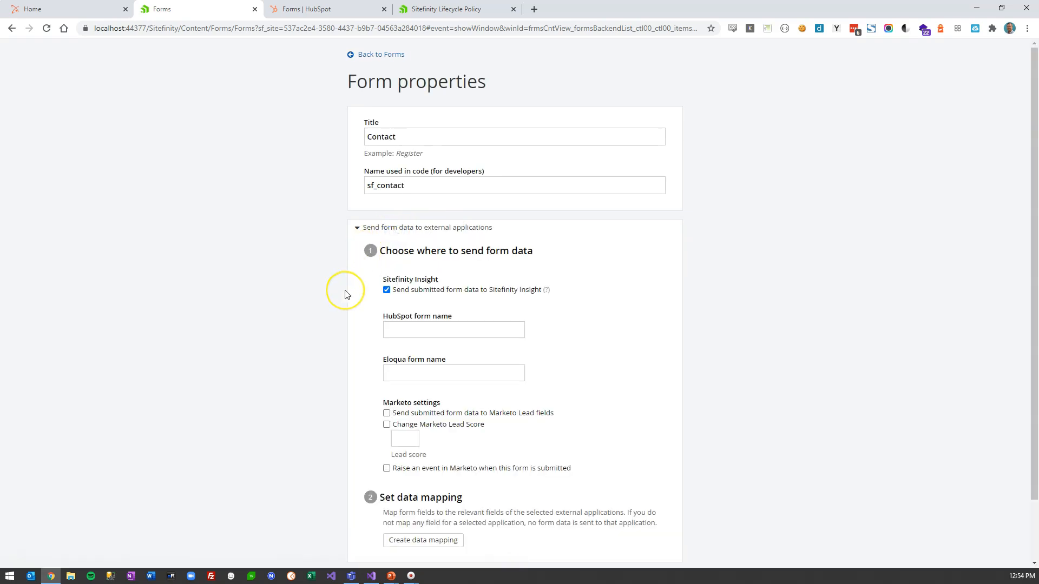
pyautogui.scroll(-1, 346, 295)
pyautogui.scroll(-1, 347, 295)
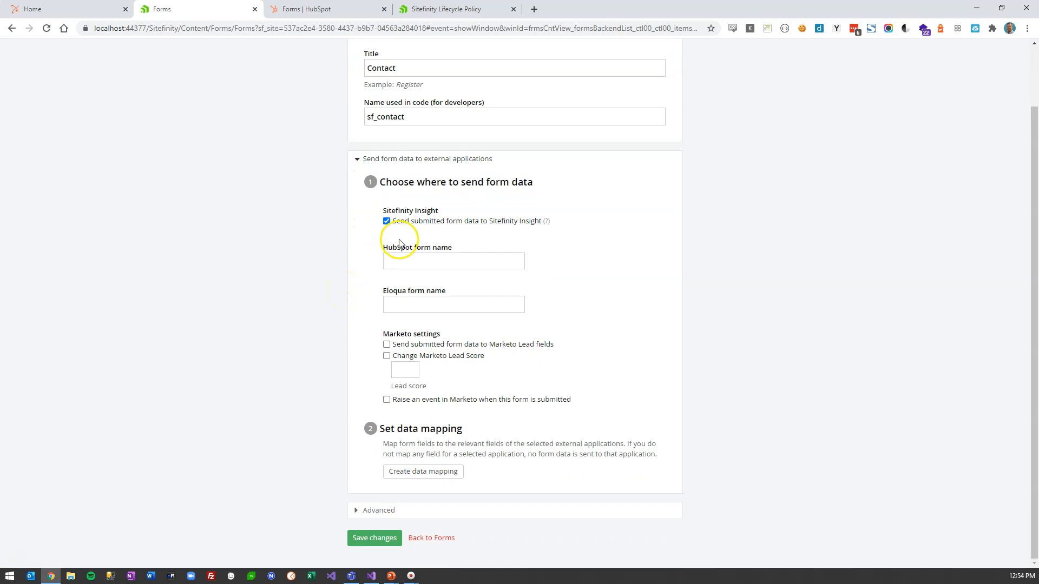
pyautogui.click(386, 221)
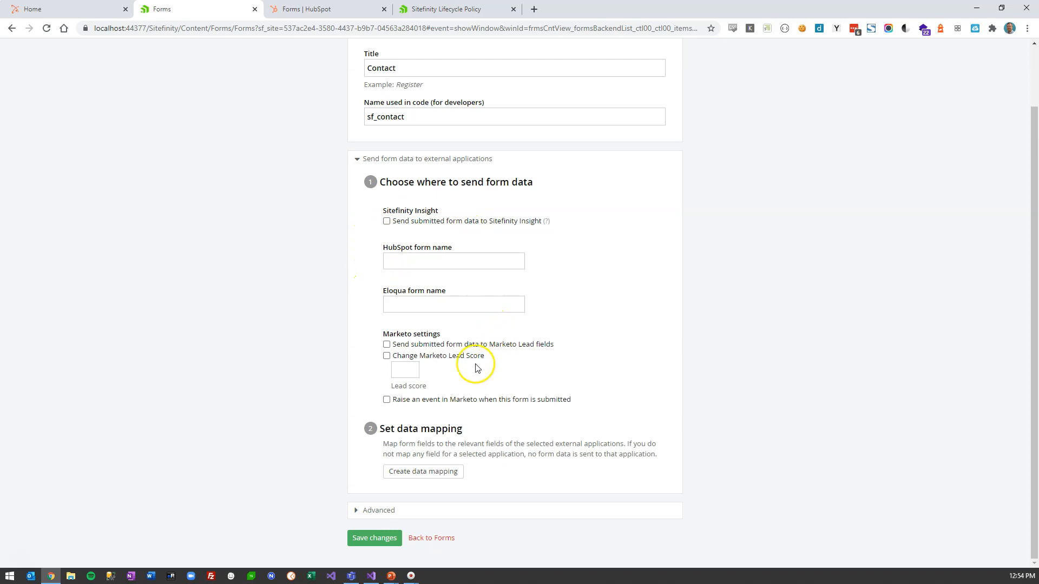
# - Set the external HubSpot form name to Contact
pyautogui.click(421, 262)
pyautogui.click(404, 275)
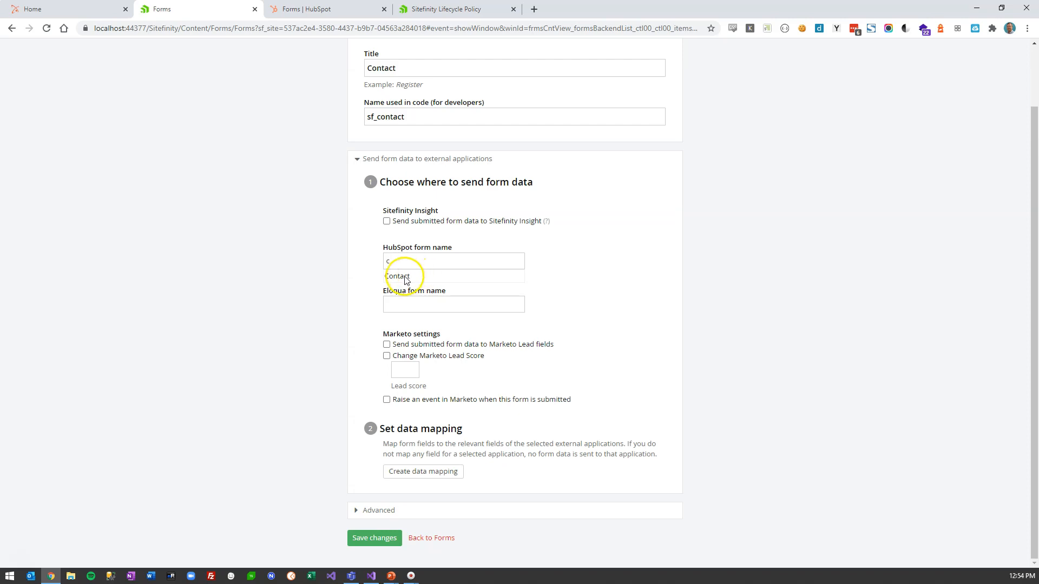
pyautogui.click(456, 260)
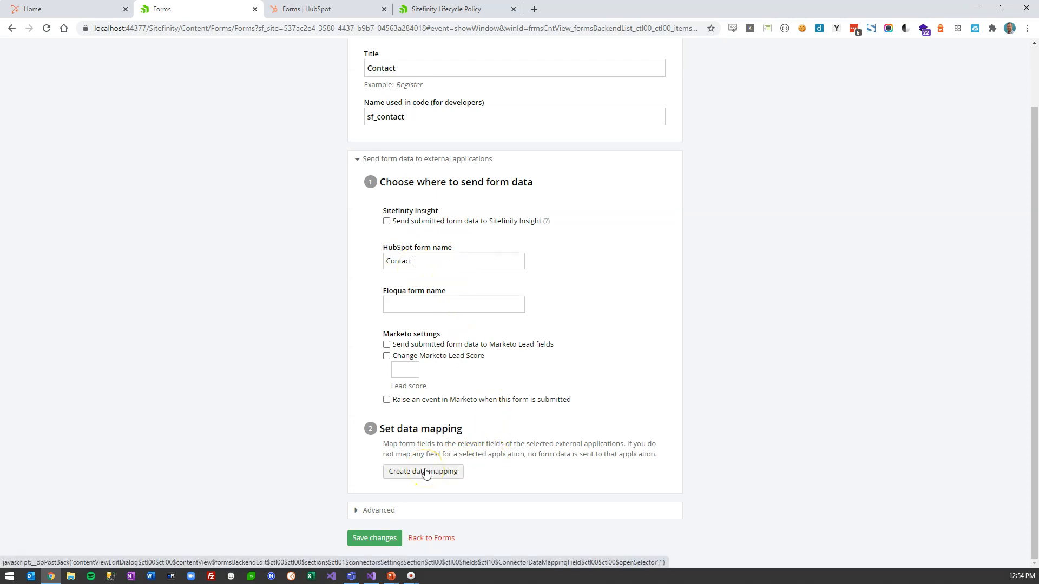
# - Map First, Last, Email, Comments to firstname, lastname, email, message, and save the properties
pyautogui.click(426, 472)
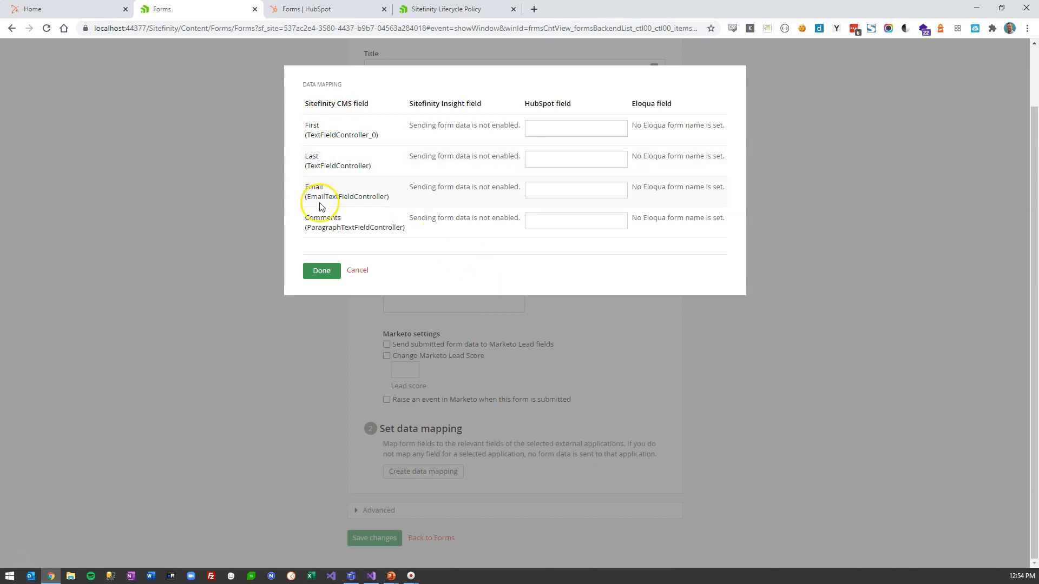
pyautogui.click(562, 134)
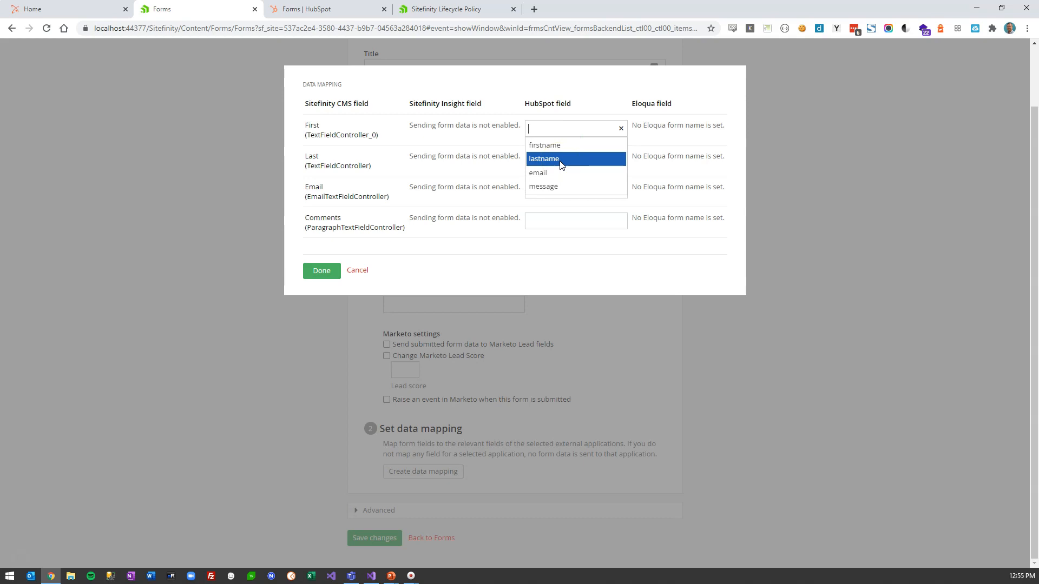
pyautogui.click(561, 147)
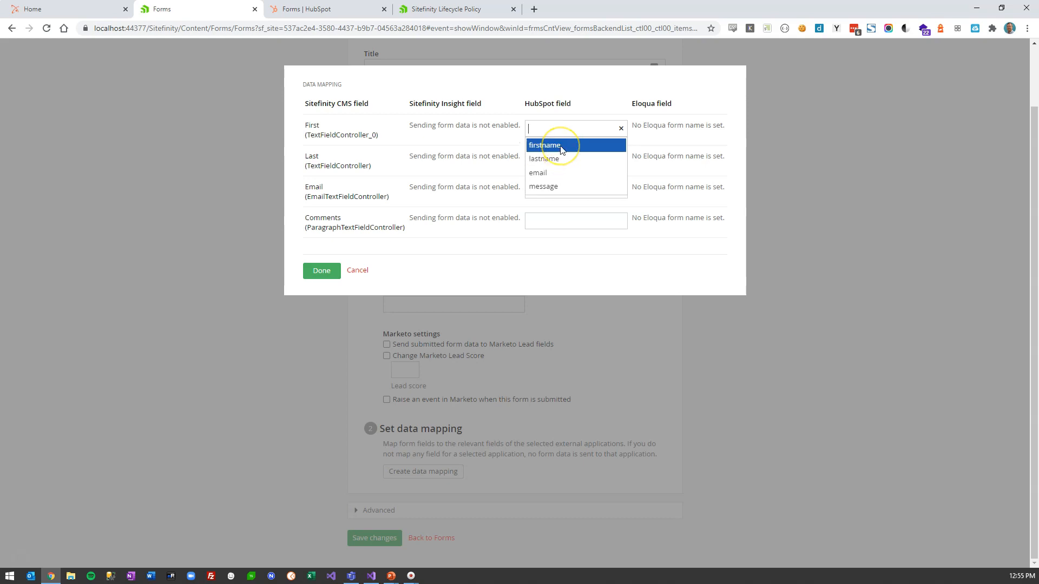
pyautogui.click(561, 147)
pyautogui.click(552, 157)
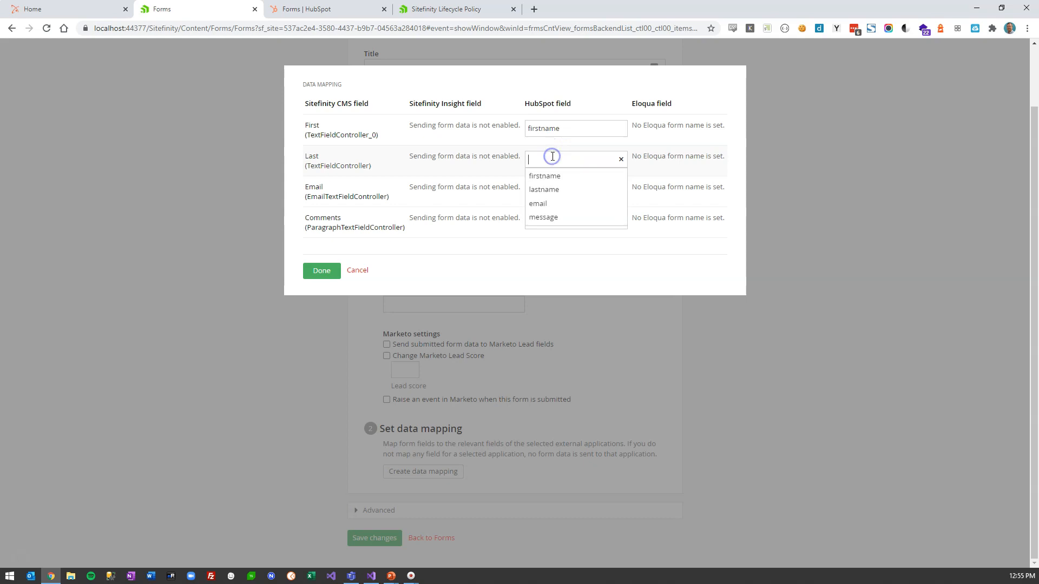
pyautogui.click(552, 190)
pyautogui.click(552, 192)
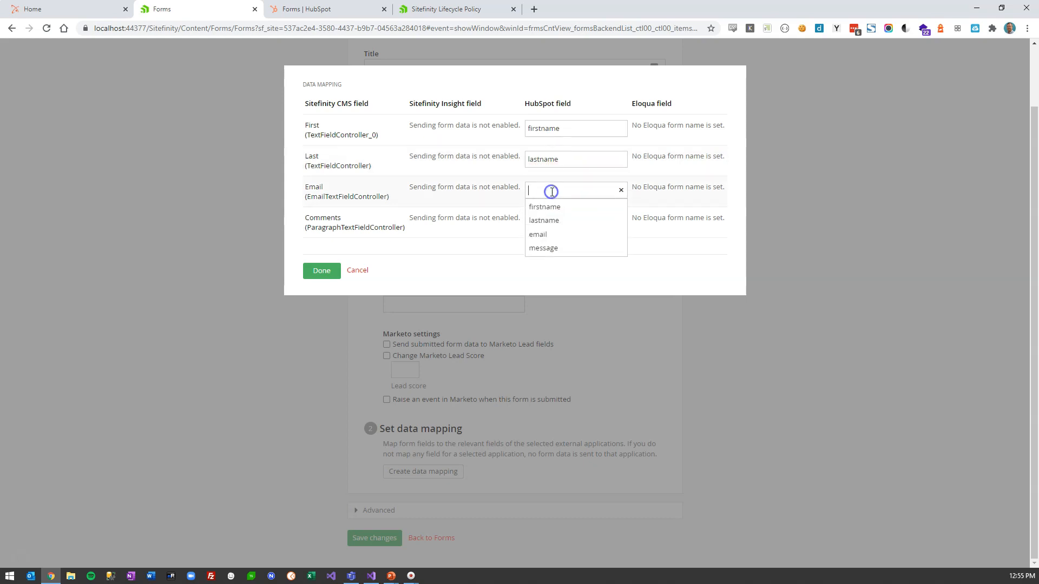
pyautogui.click(550, 236)
pyautogui.click(549, 220)
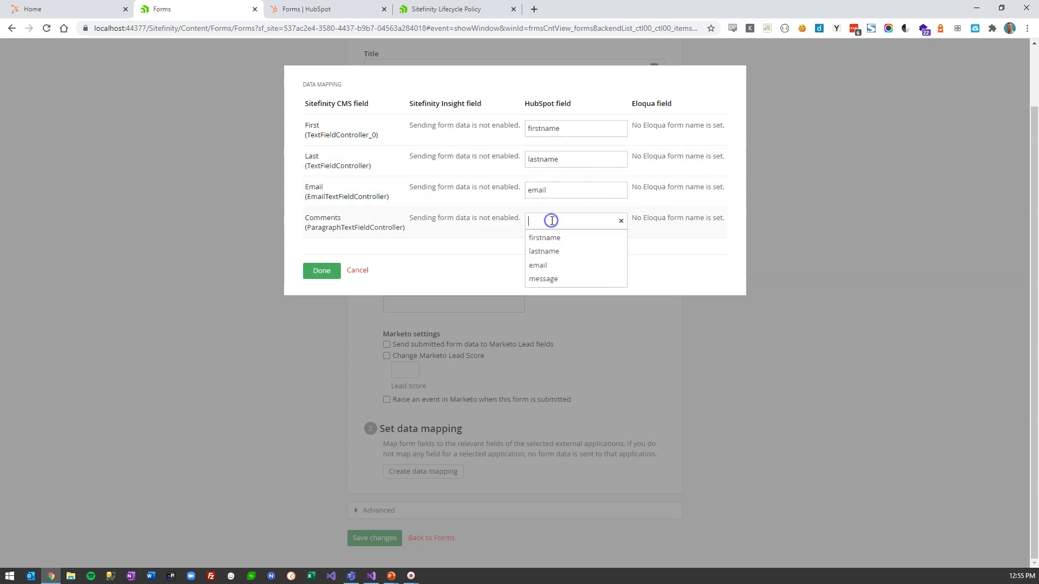
pyautogui.click(569, 280)
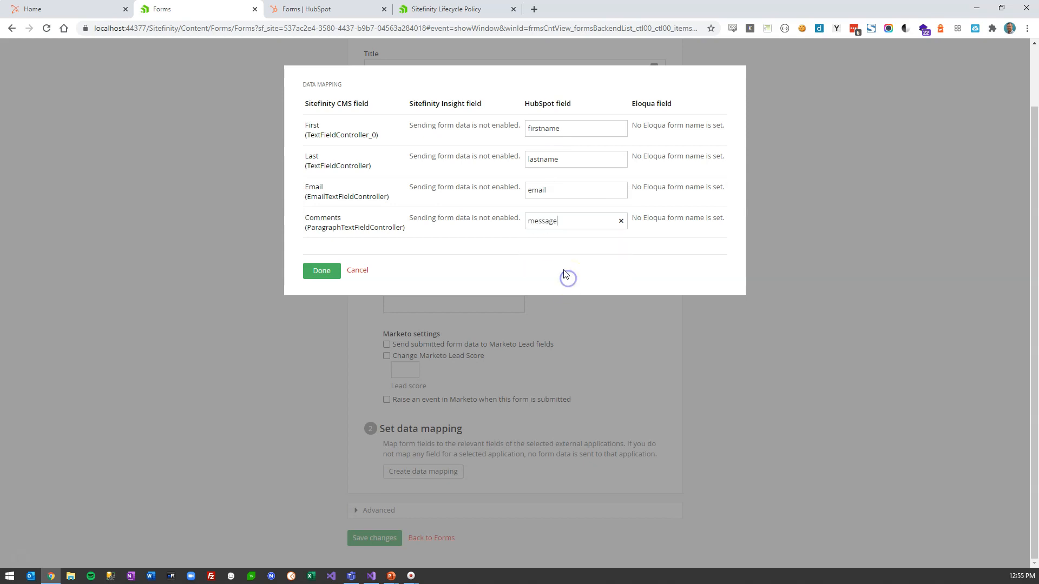
pyautogui.click(321, 275)
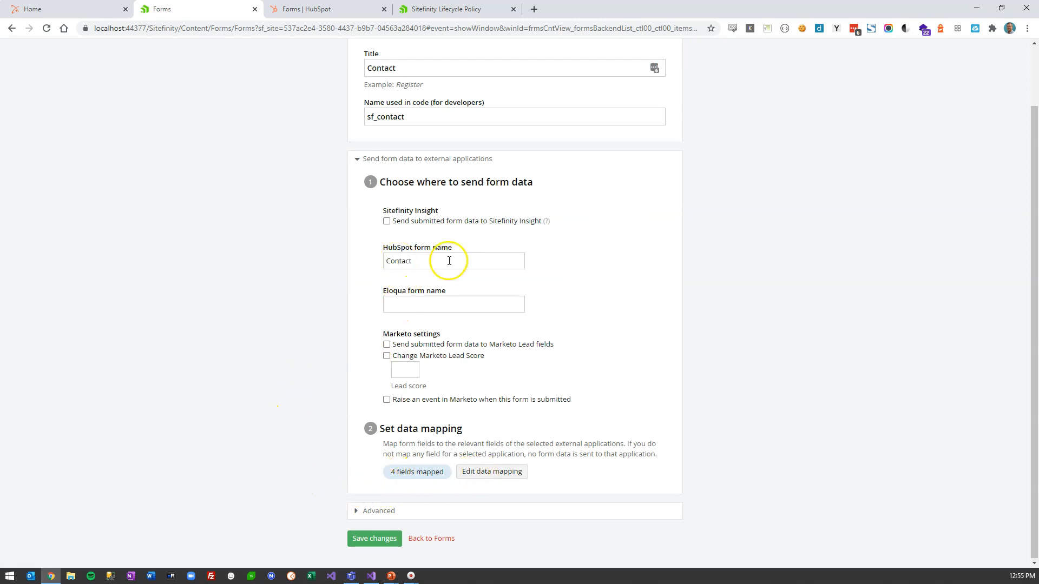
pyautogui.click(373, 538)
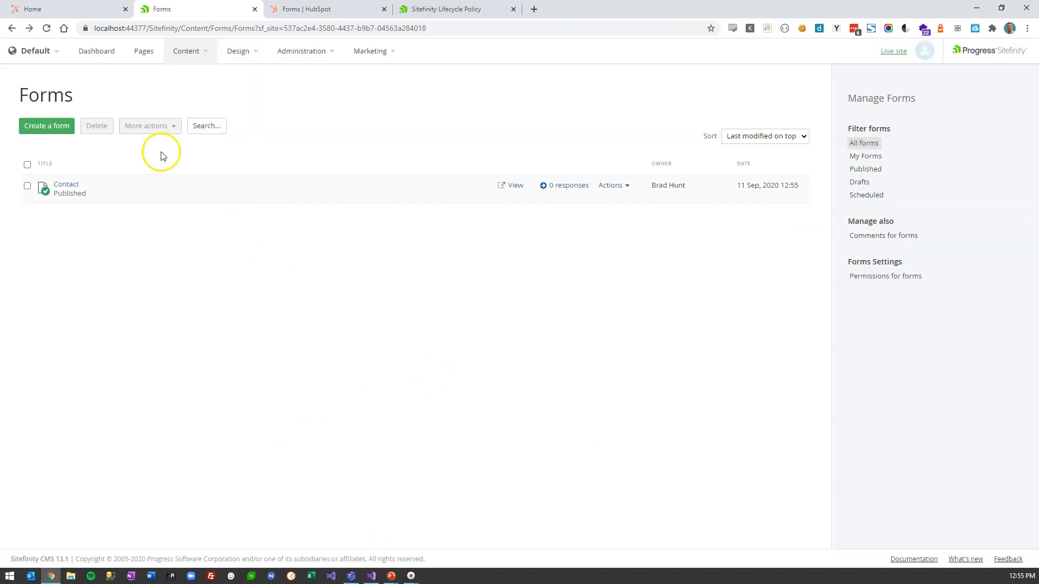
# - Create a new page named Contact based on the Main template
pyautogui.click(143, 59)
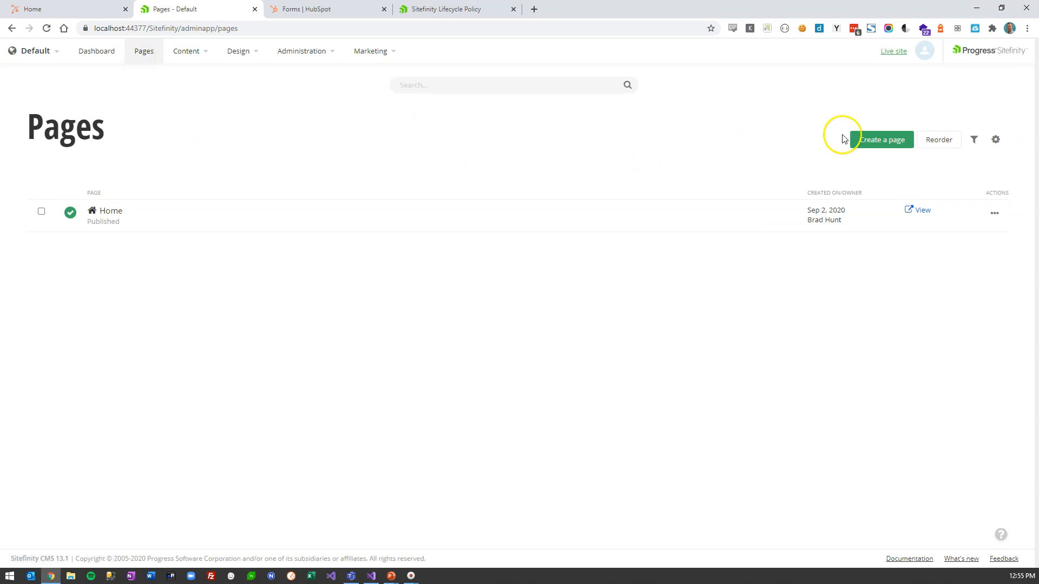
pyautogui.click(890, 142)
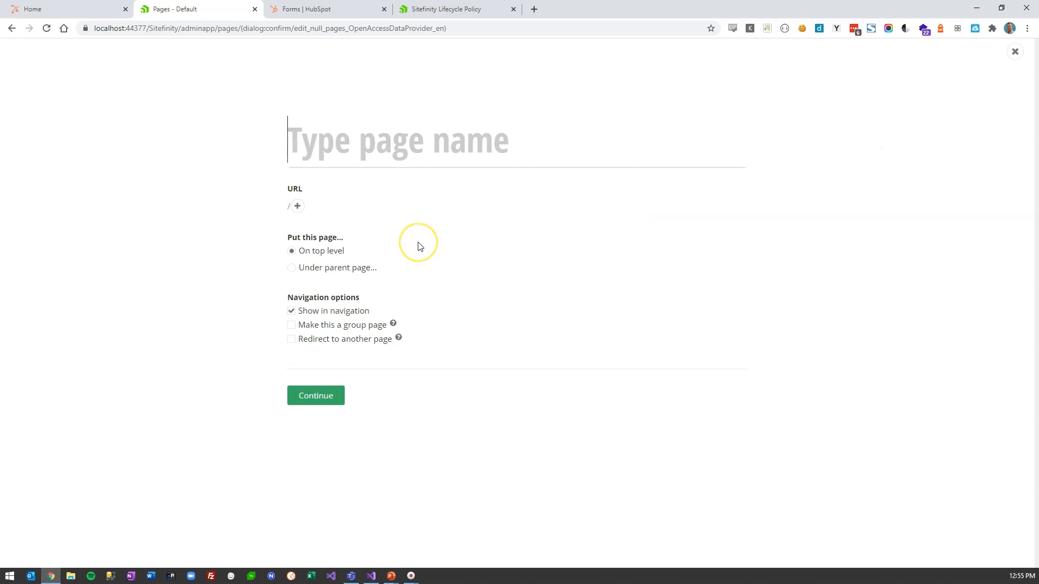
pyautogui.write('Contact')
pyautogui.click(319, 397)
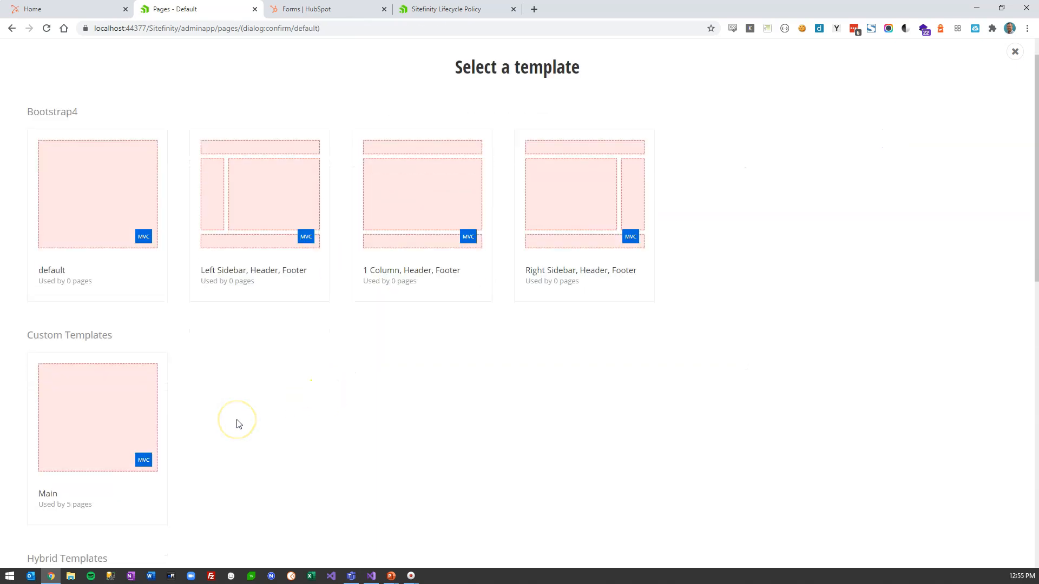
pyautogui.scroll(-2, 236, 423)
pyautogui.moveTo(111, 406)
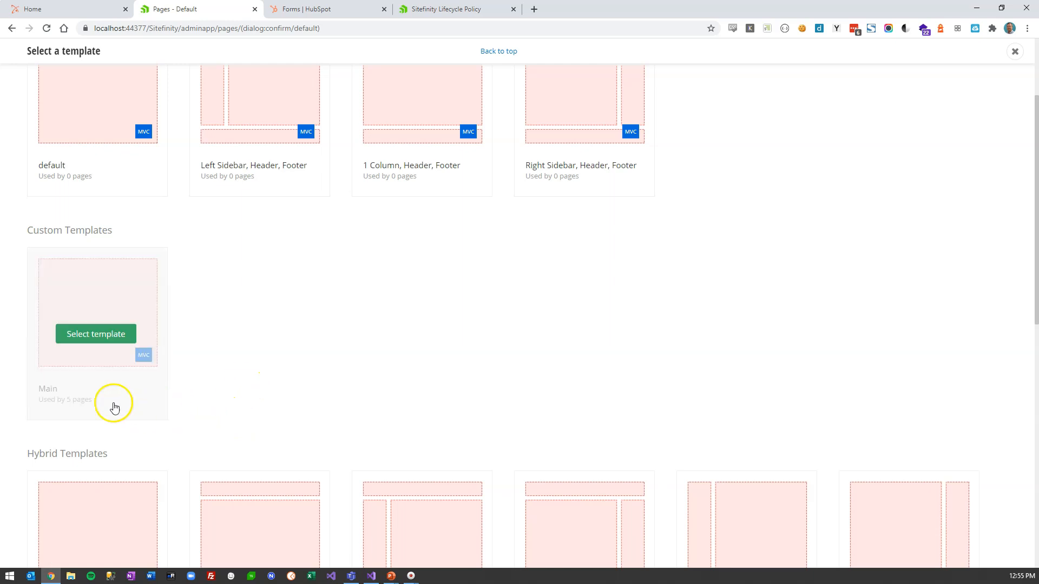
pyautogui.click(96, 332)
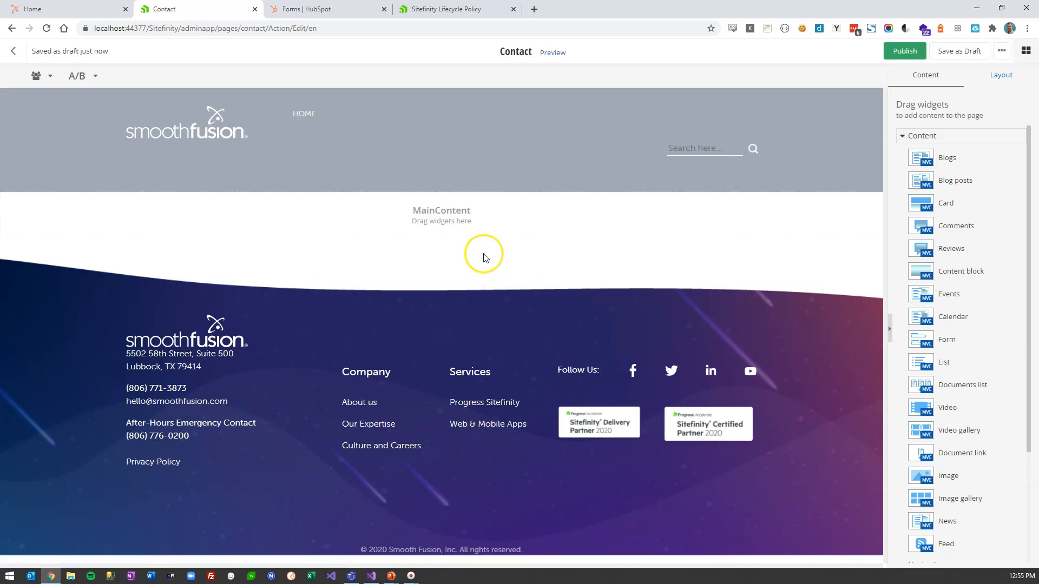
# - Collapse the Content widget group and expand the Smooth Fusion widget group
pyautogui.scroll(-5, 939, 231)
pyautogui.scroll(5, 939, 173)
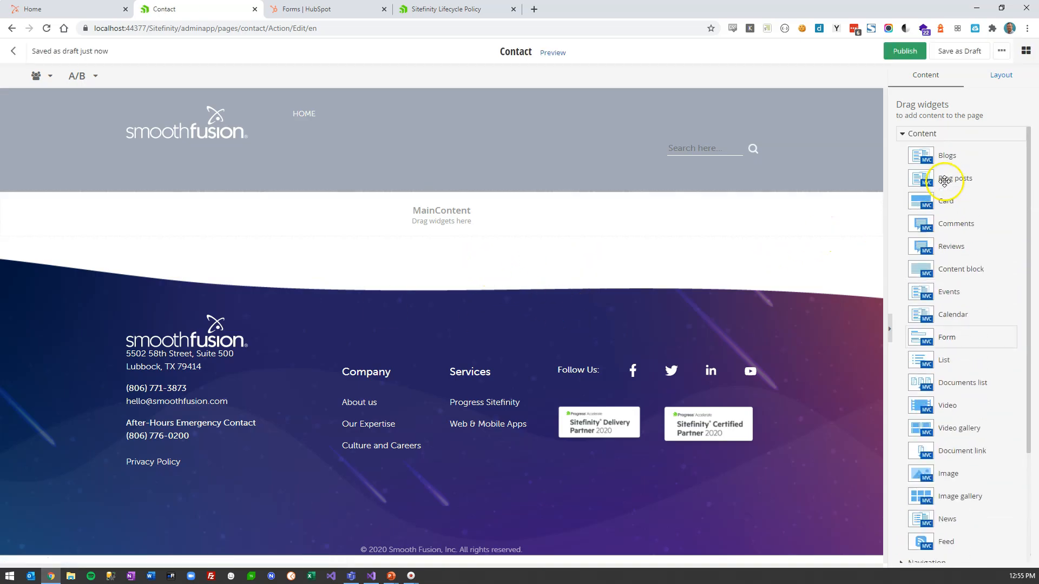
pyautogui.click(921, 136)
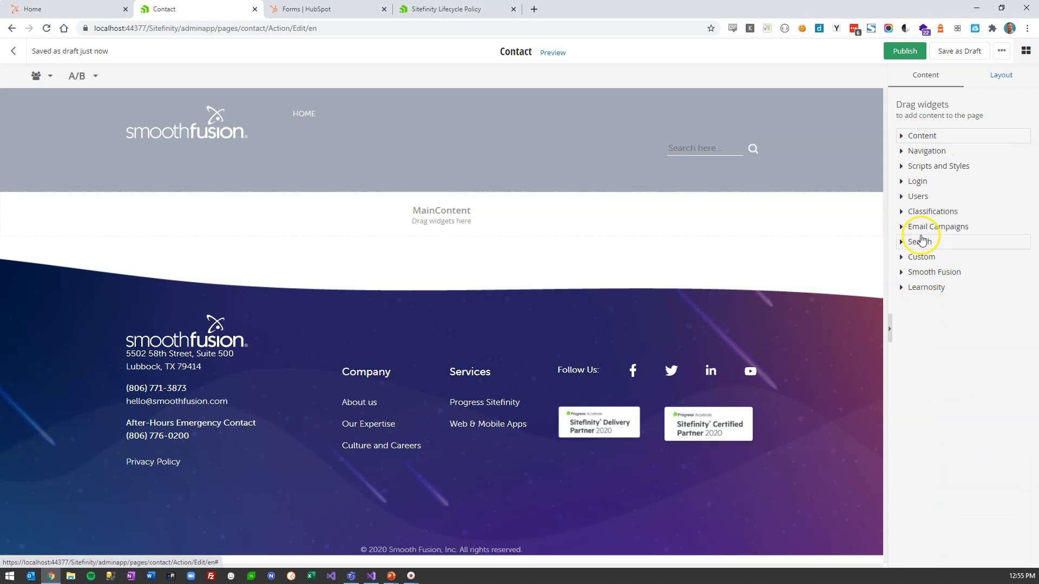
pyautogui.click(926, 272)
# - Place a Hero widget in MainContent with the starfield image from Hero Images as background
pyautogui.moveTo(927, 292); pyautogui.dragTo(591, 297)
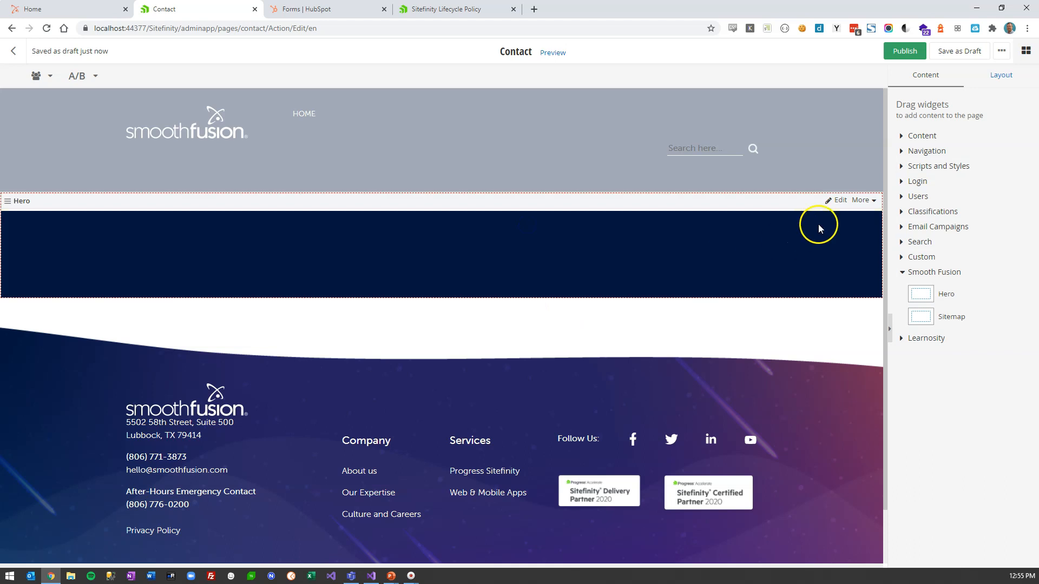
pyautogui.click(836, 201)
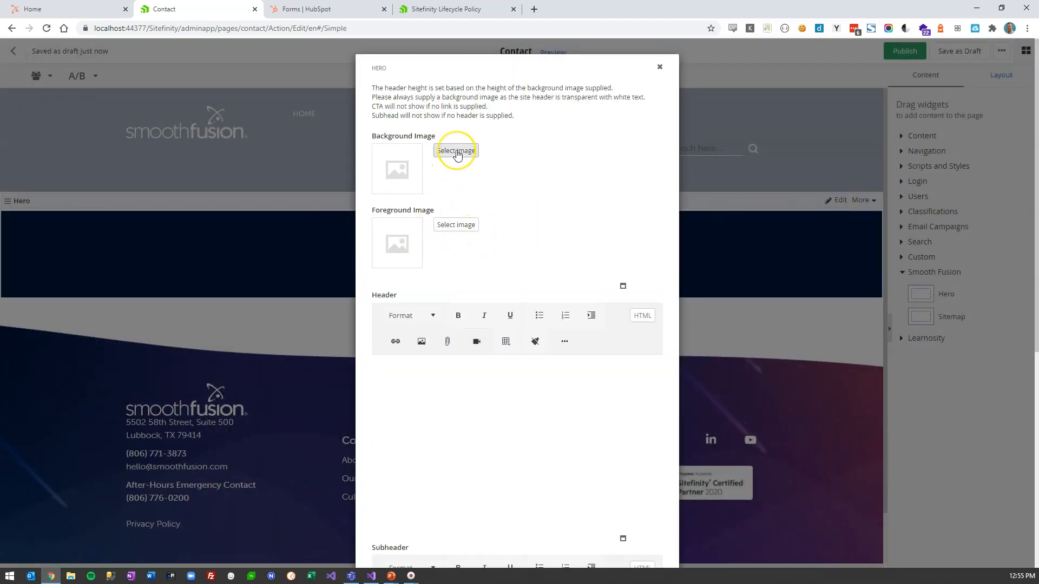
pyautogui.click(456, 152)
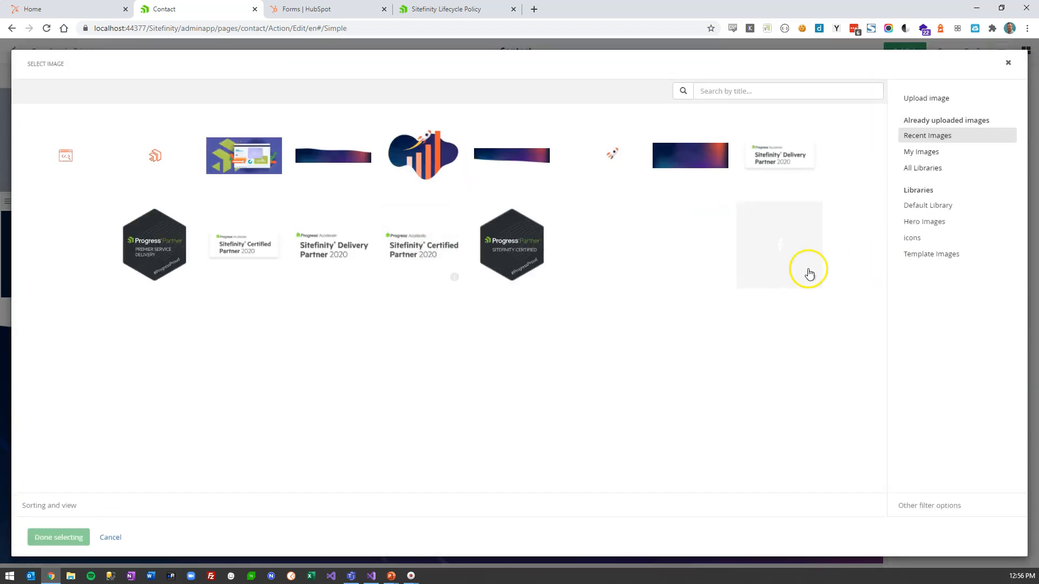
pyautogui.click(913, 220)
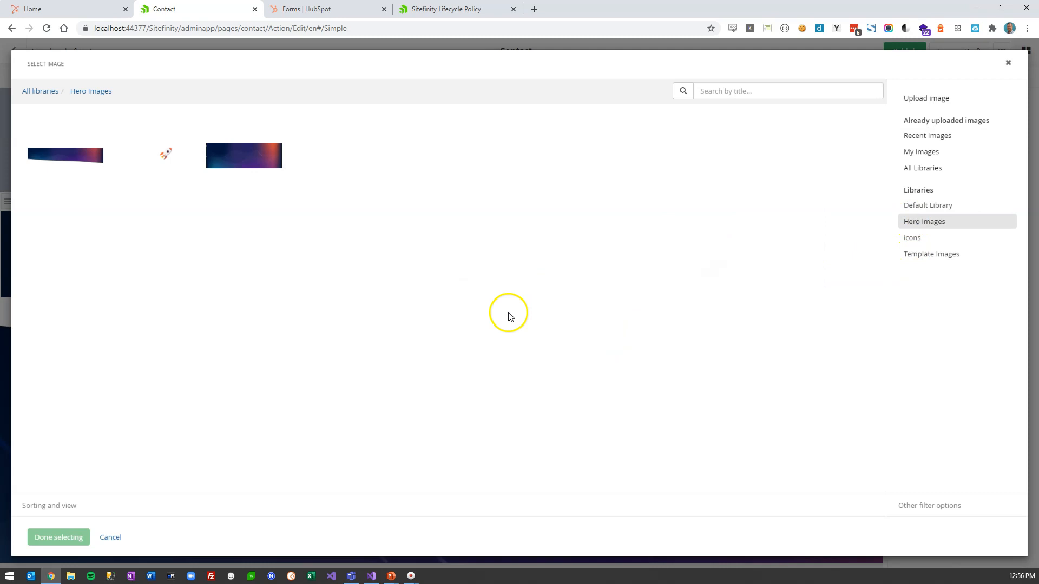
pyautogui.click(87, 161)
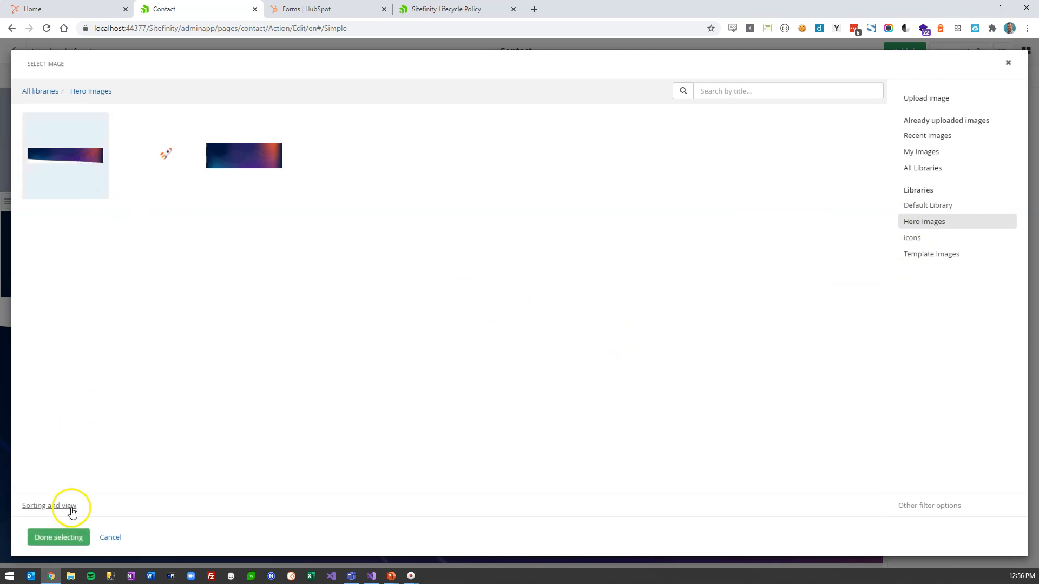
pyautogui.click(64, 538)
# - Set the hero header to 'Contact Us' and subheader 'Contact us for more information', then save
pyautogui.click(504, 463)
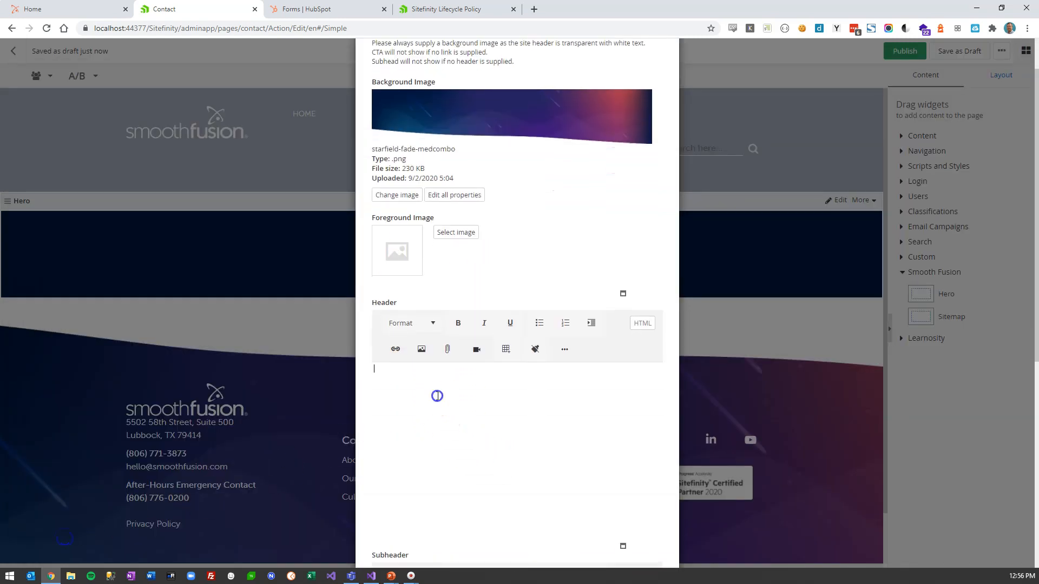
pyautogui.write('Contact Us')
pyautogui.scroll(-7, 437, 396)
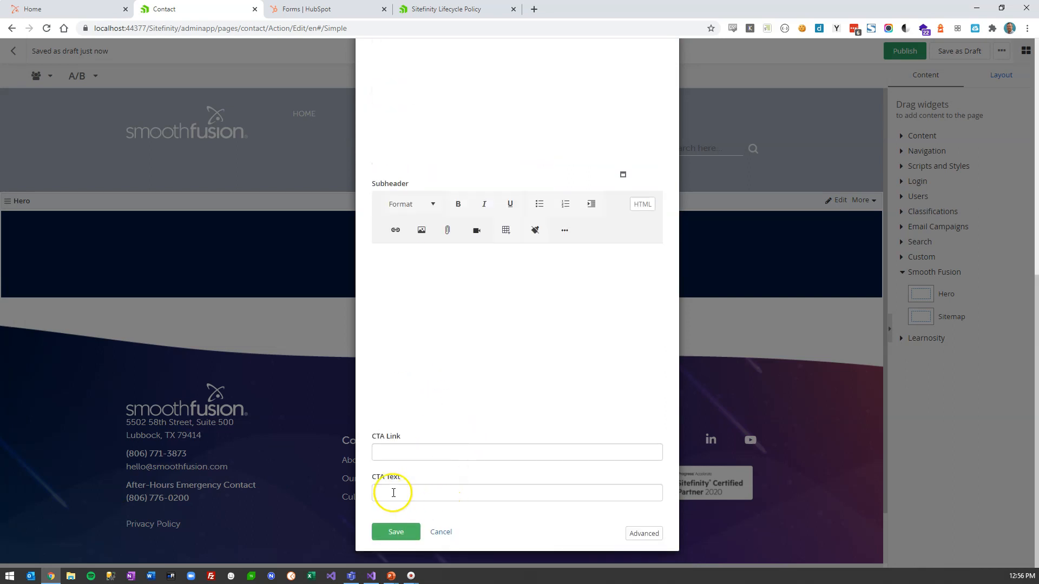
pyautogui.click(413, 264)
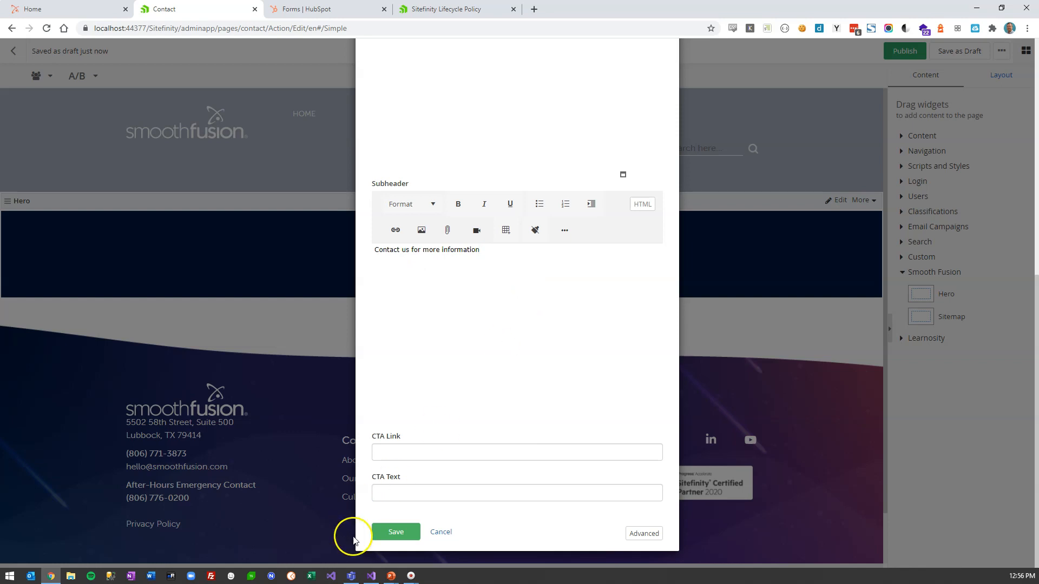
pyautogui.click(392, 532)
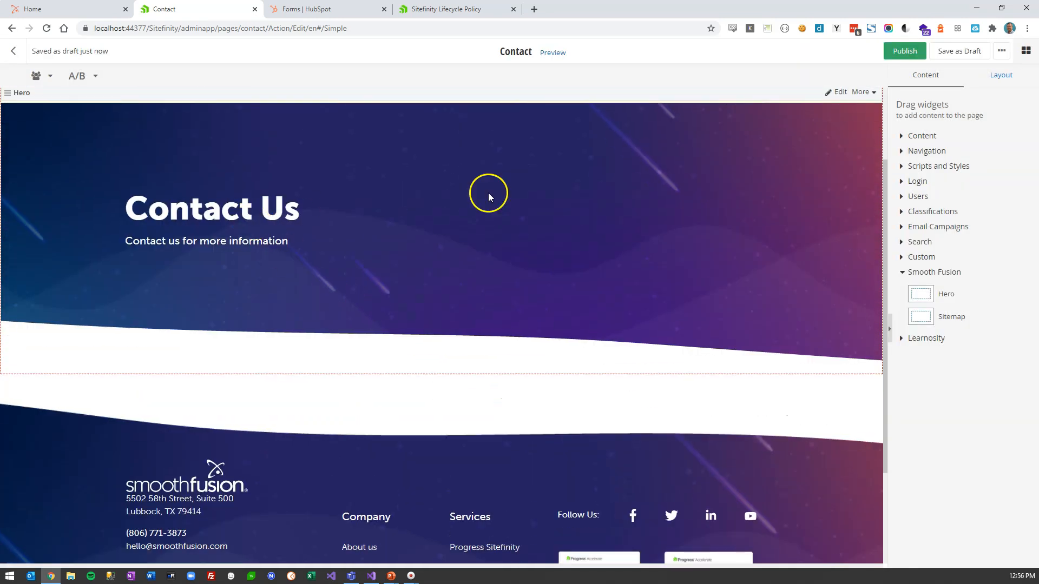
# - Drop an empty container from the Layout widgets just below the Hero banner
pyautogui.click(925, 142)
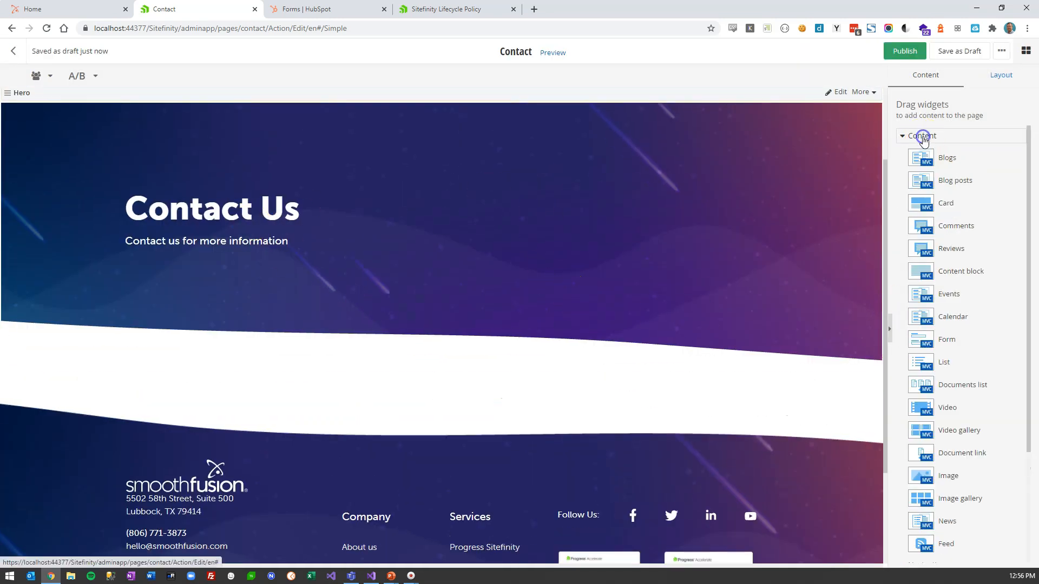
pyautogui.moveTo(940, 341)
pyautogui.mouseDown()
pyautogui.moveTo(659, 361)
pyautogui.moveTo(533, 387)
pyautogui.moveTo(941, 346)
pyautogui.mouseUp()
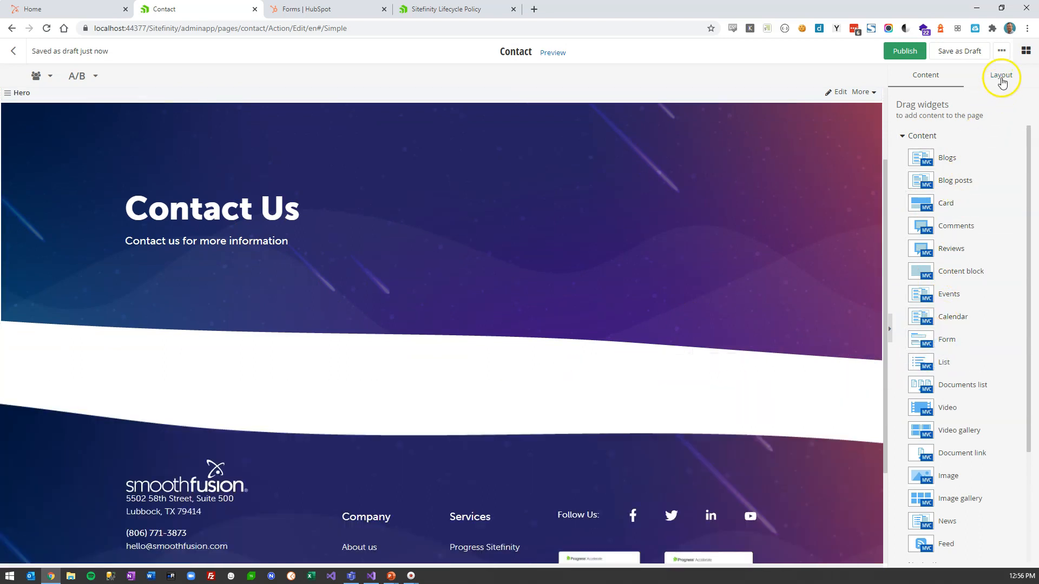
pyautogui.click(1001, 74)
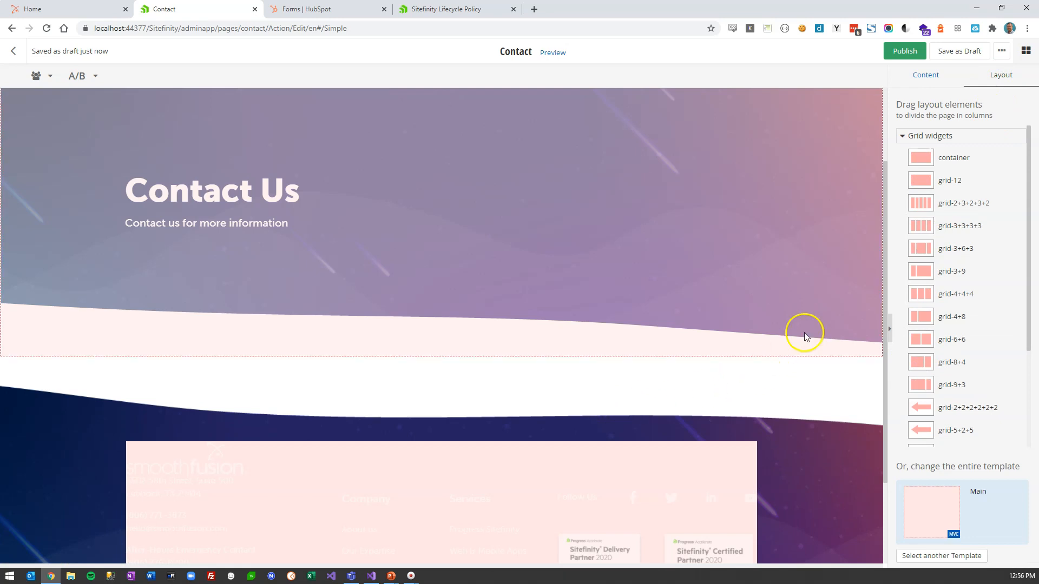
pyautogui.moveTo(920, 157); pyautogui.dragTo(447, 420)
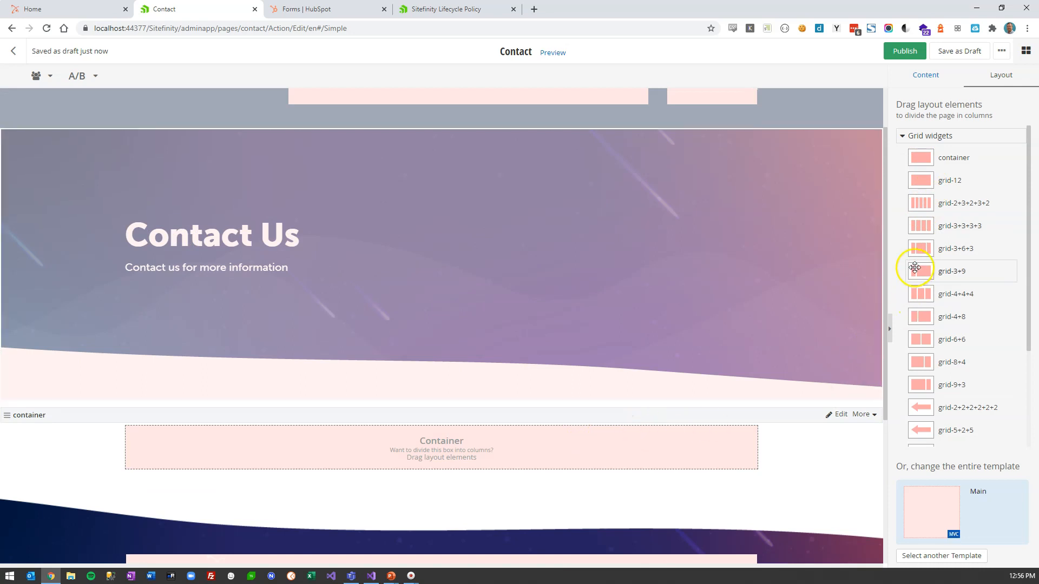
pyautogui.scroll(-3, 915, 379)
pyautogui.scroll(3, 909, 266)
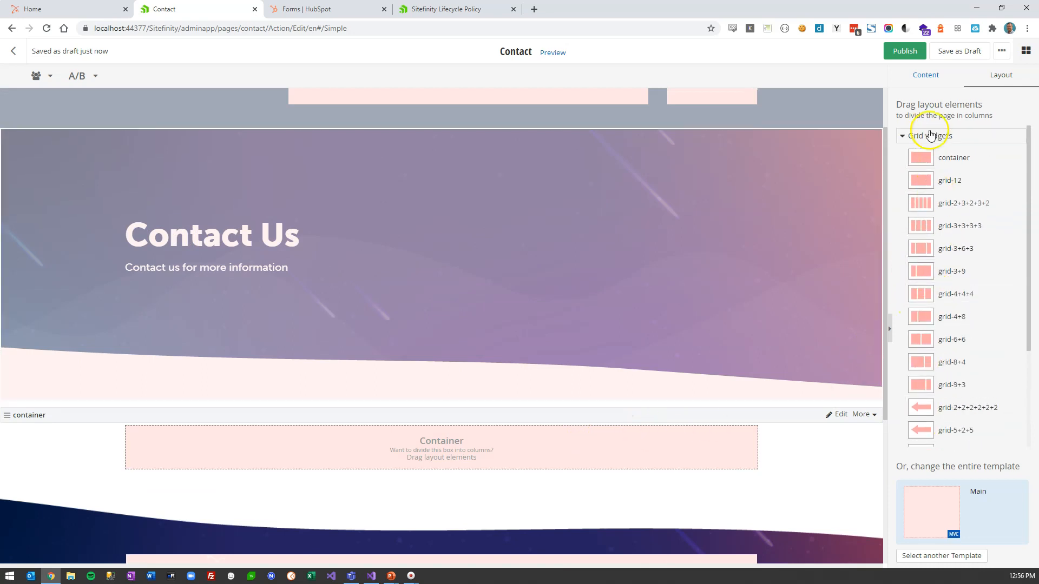
# - Place a Form widget in the container showing the Contact form
pyautogui.click(925, 73)
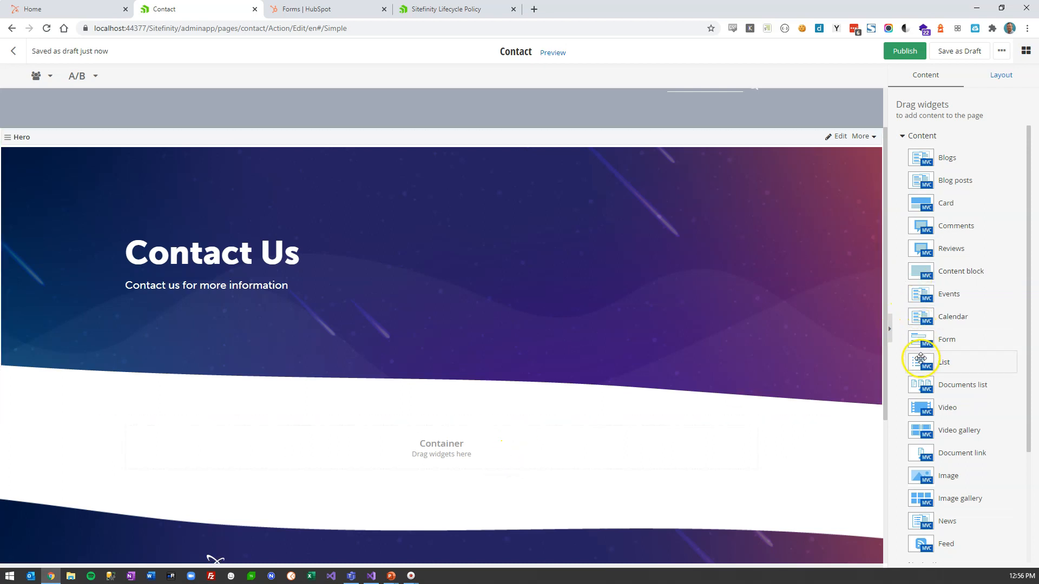
pyautogui.moveTo(921, 339); pyautogui.dragTo(452, 457)
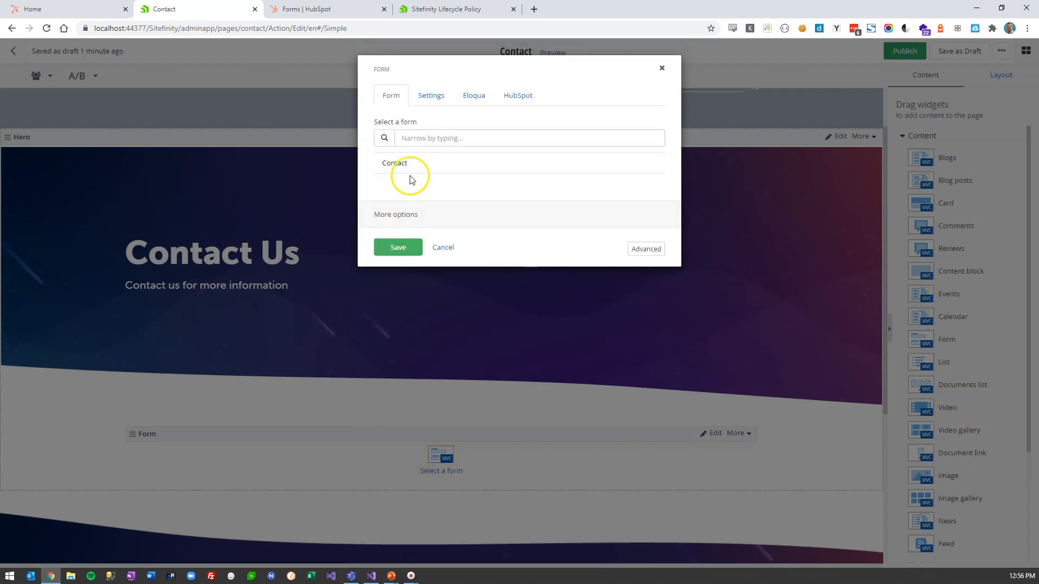
pyautogui.click(410, 170)
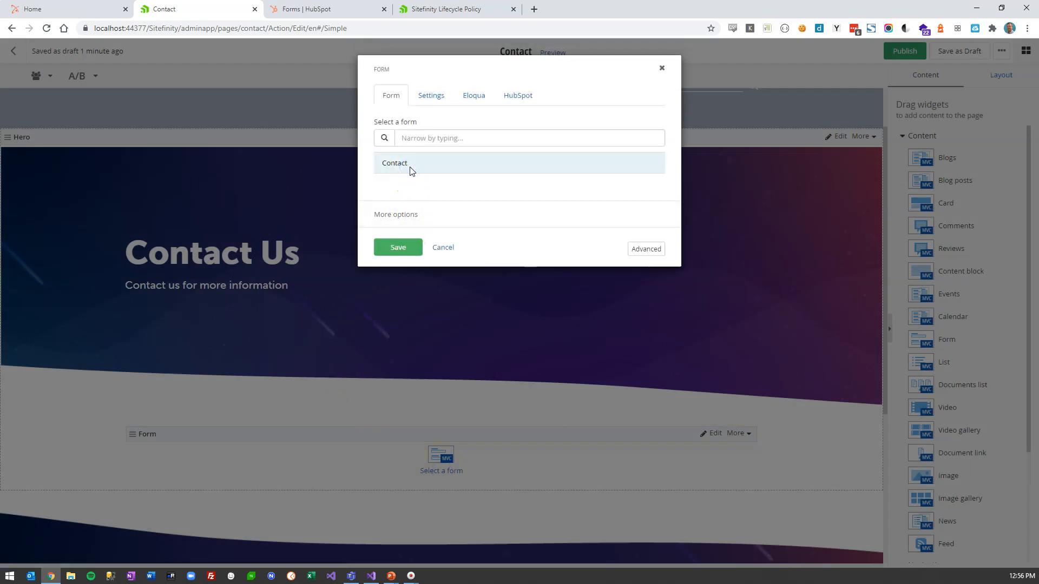
pyautogui.click(397, 247)
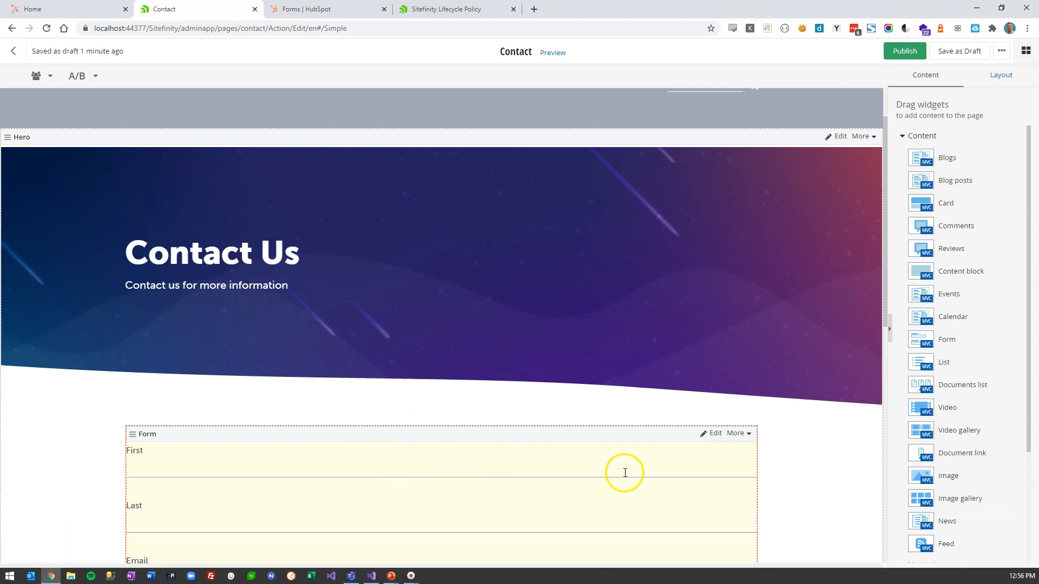
# - Enable Post data to HubSpot on the form widget, publish the page, and view the live site
pyautogui.click(707, 436)
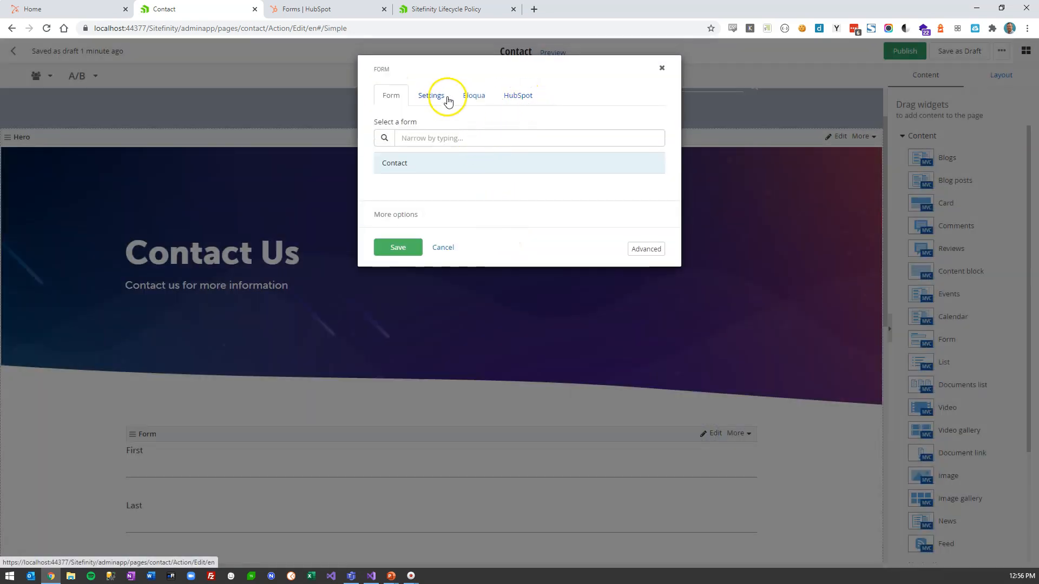
pyautogui.click(443, 97)
pyautogui.click(516, 96)
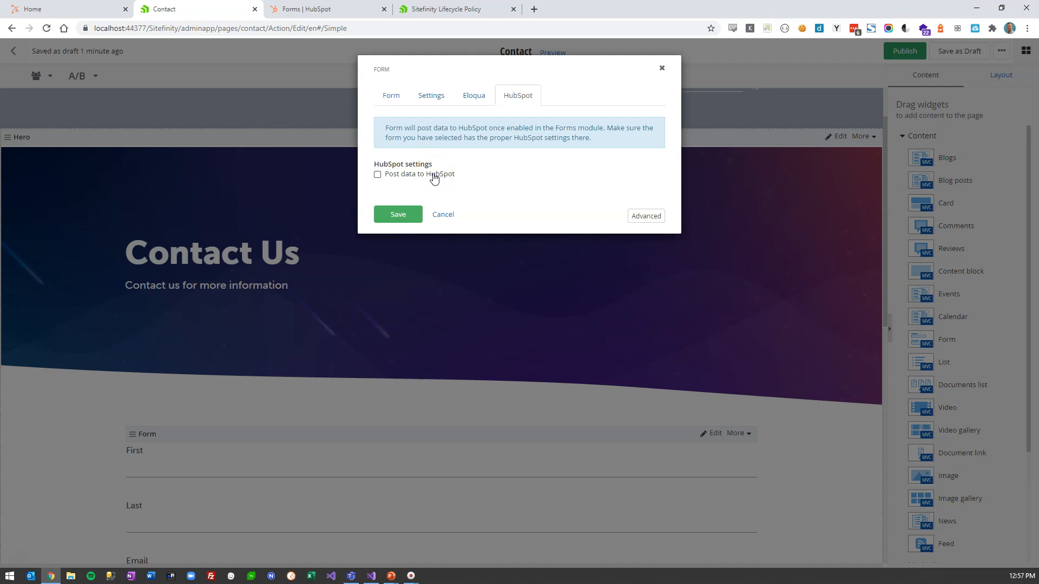
pyautogui.click(433, 176)
pyautogui.click(395, 213)
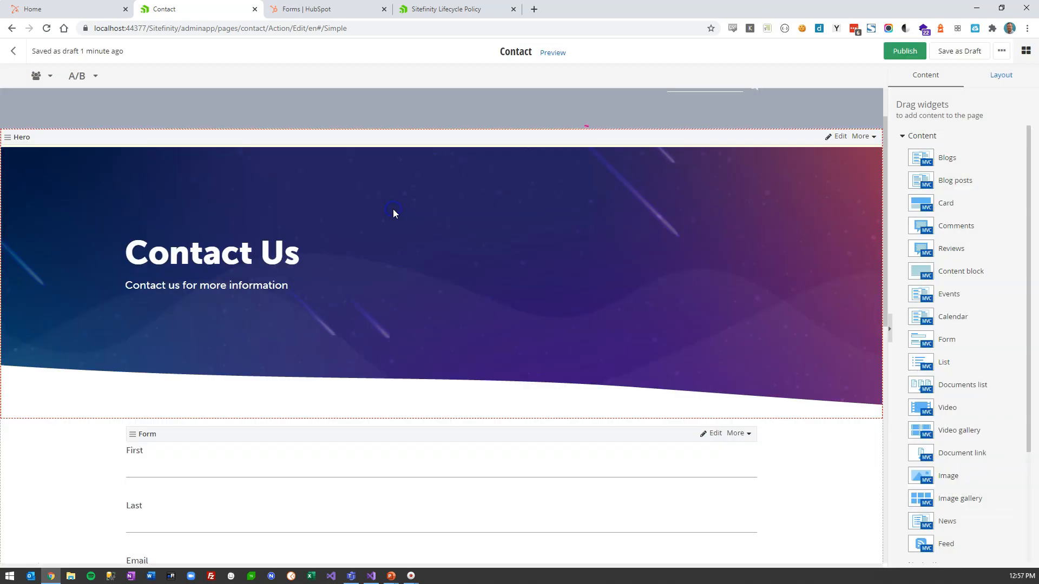
pyautogui.click(920, 51)
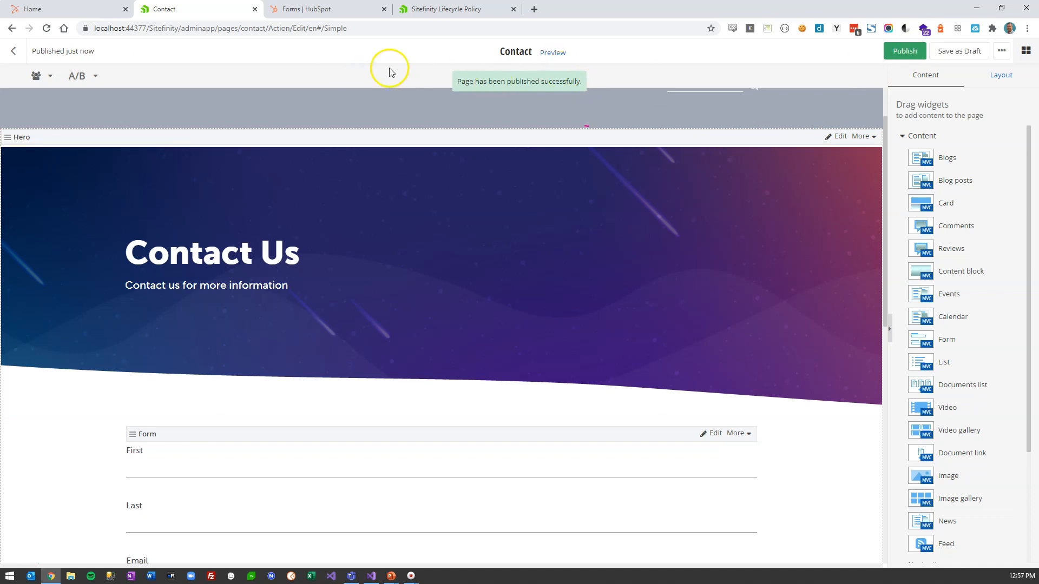
pyautogui.click(80, 9)
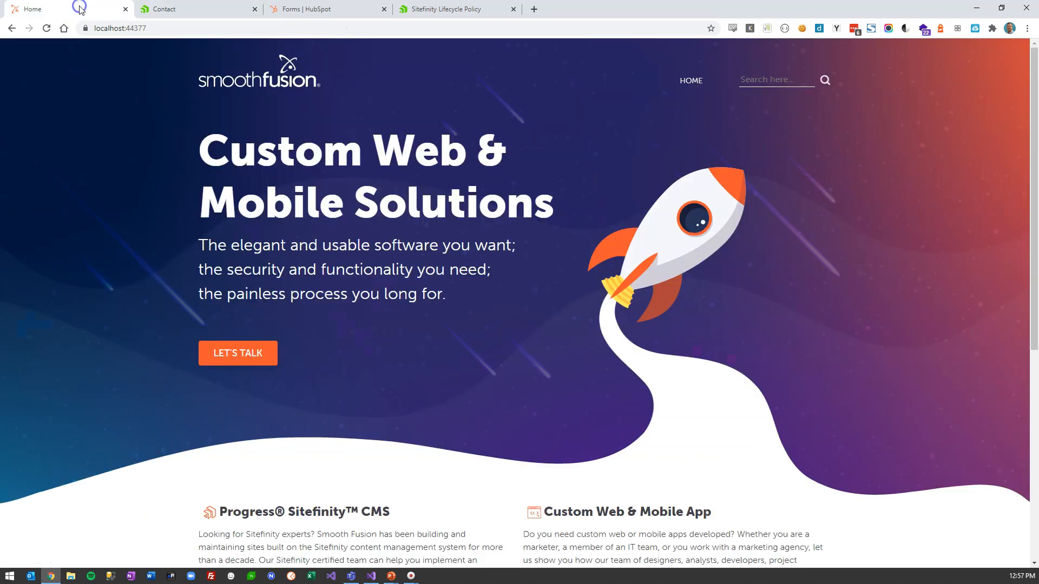
# - Reload the live home page and open the new Contact page
pyautogui.click(48, 30)
pyautogui.click(689, 88)
pyautogui.click(587, 389)
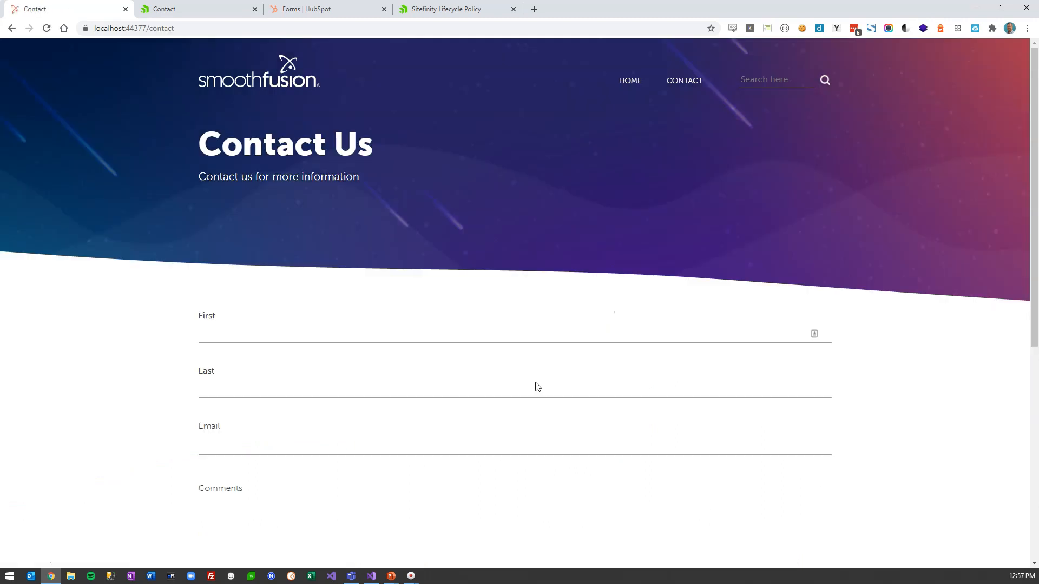
# - Test typing in the First field, clear it, and go to HubSpot's forms list
pyautogui.click(335, 333)
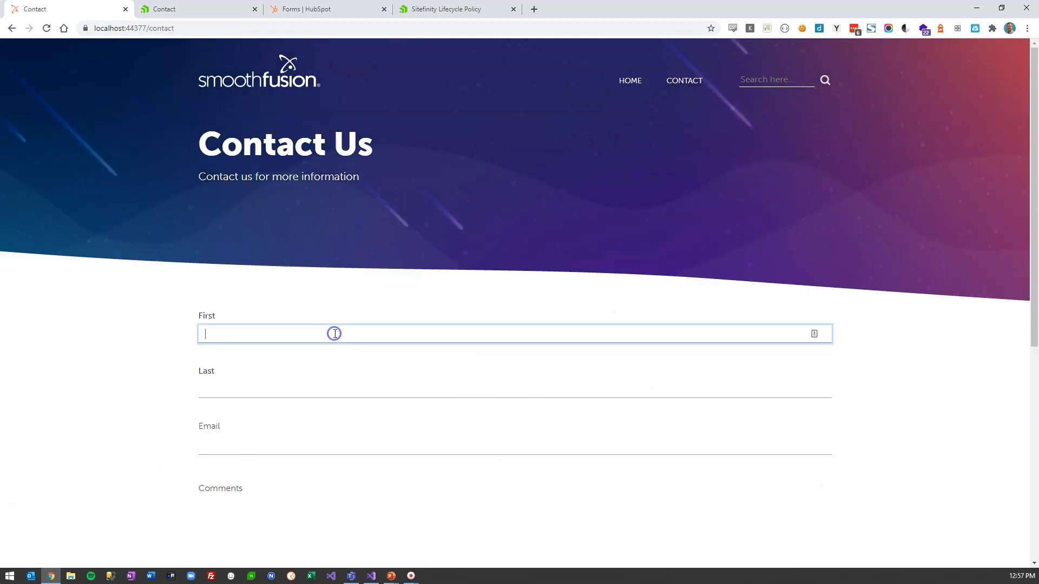
pyautogui.scroll(-2, 335, 333)
pyautogui.scroll(1, 336, 335)
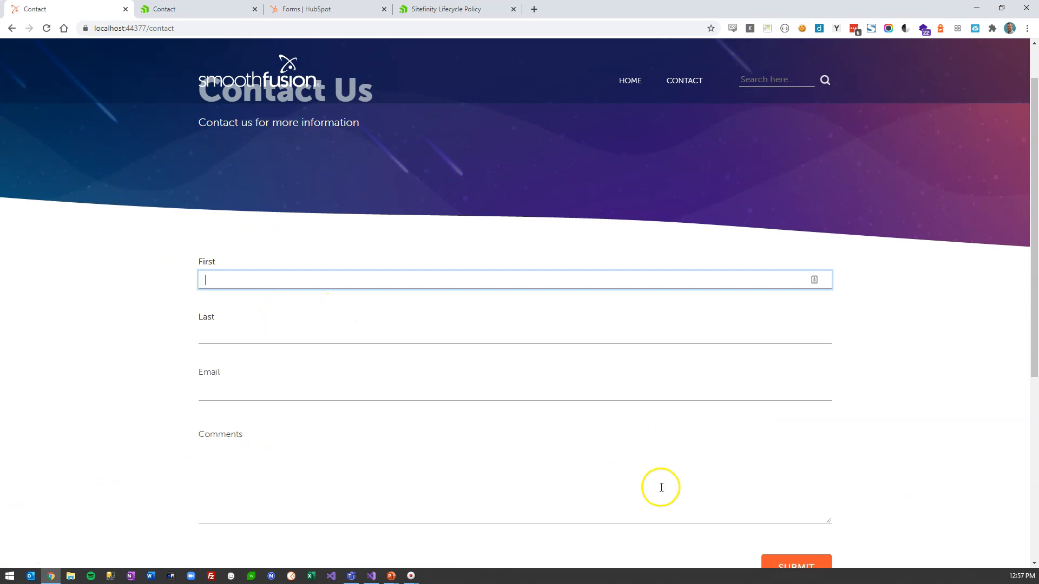
pyautogui.write('B')
pyautogui.press('BackSpace')
pyautogui.press('BackSpace')
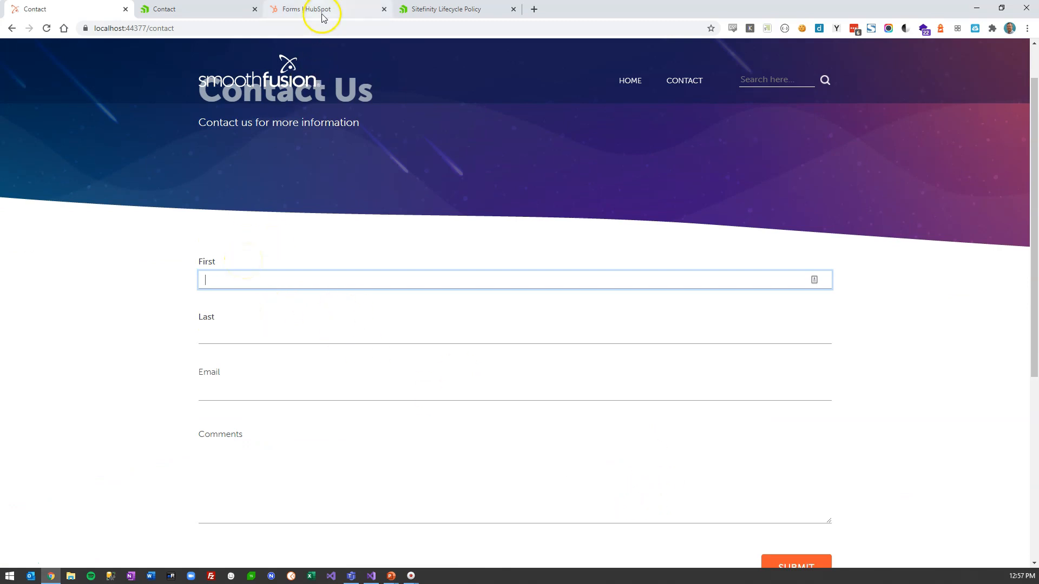
pyautogui.click(320, 9)
# - Confirm HubSpot's Contacts list still shows 0 contacts, then return to the live Contact form
pyautogui.moveTo(62, 53)
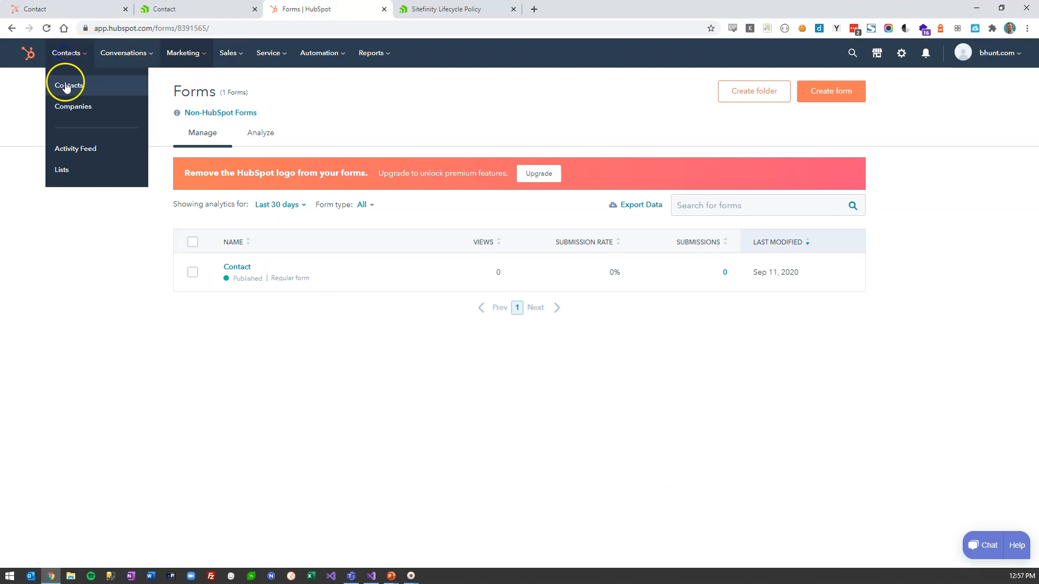
pyautogui.click(63, 76)
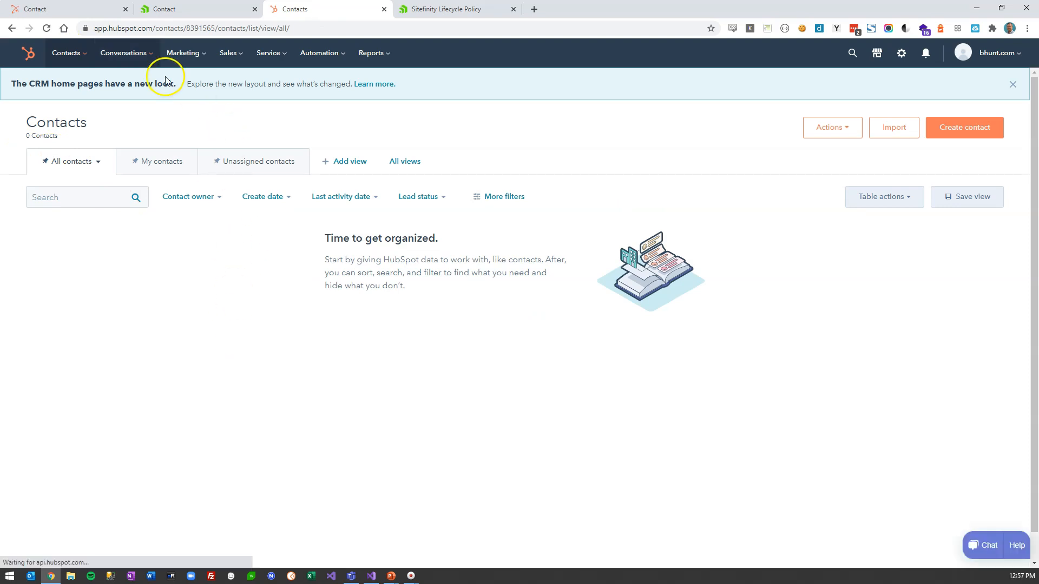
pyautogui.click(87, 11)
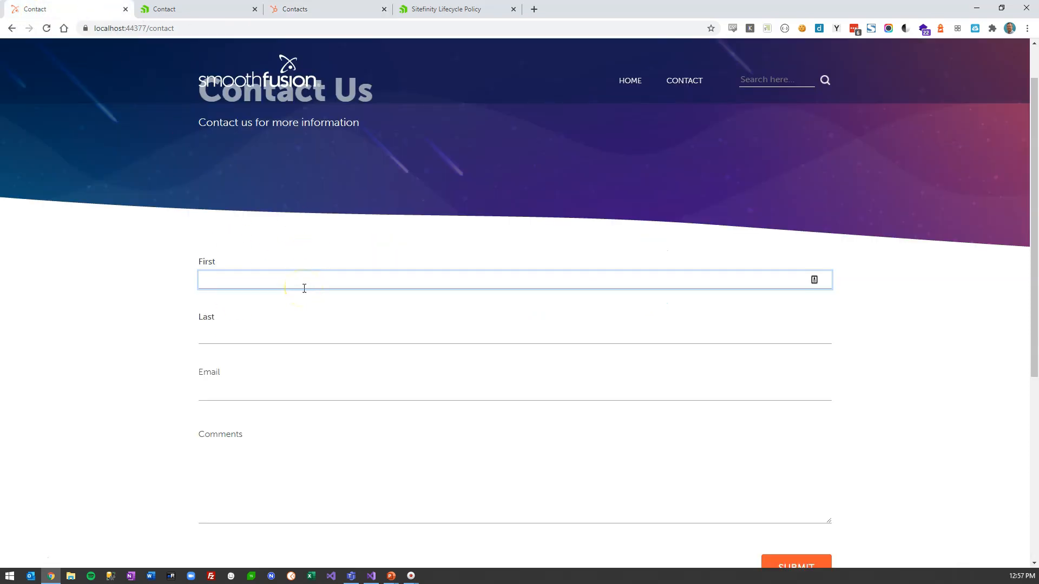
# - Enter the last name and e-mail address, submit the form, and check HubSpot Contacts
pyautogui.press('Tab')
pyautogui.write('Hunt')
pyautogui.press('Tab')
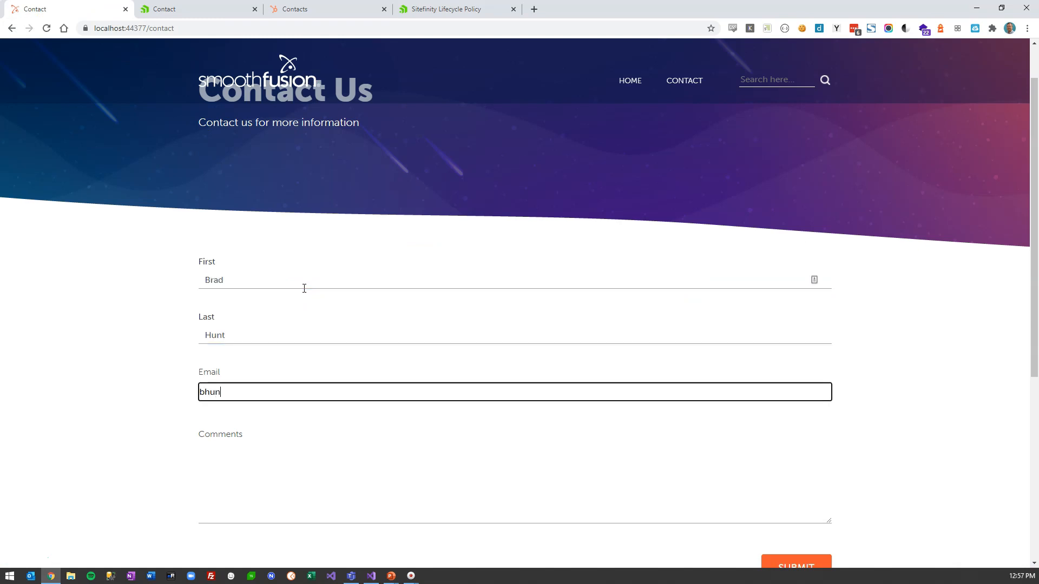
pyautogui.press('Tab')
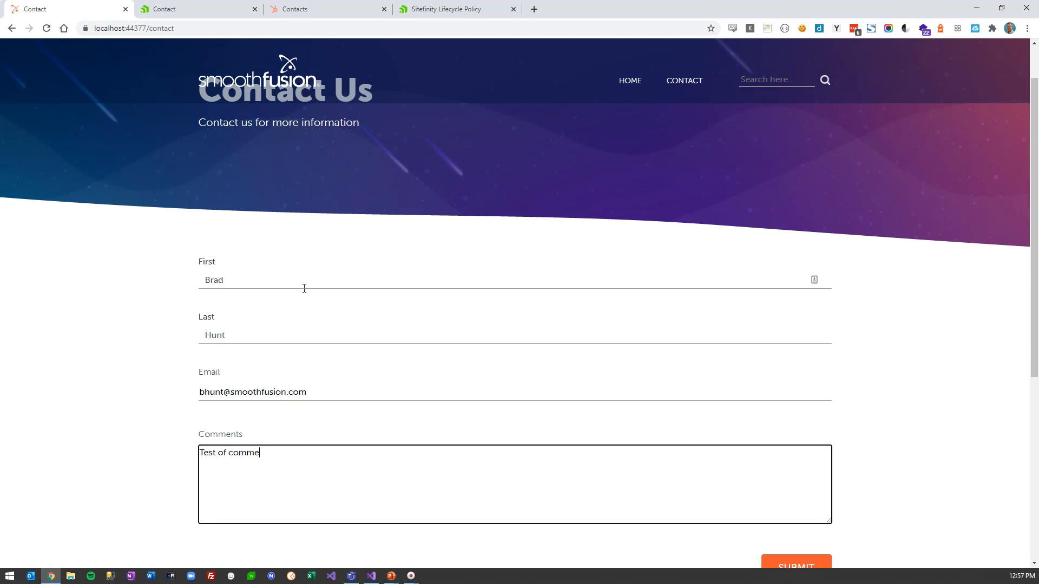
pyautogui.click(784, 564)
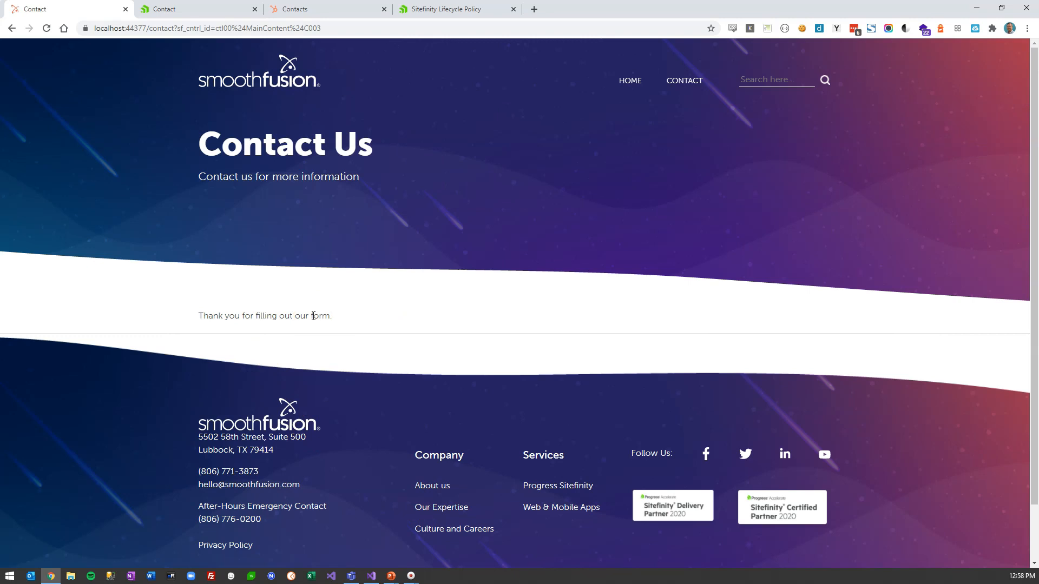
pyautogui.click(298, 9)
# - Find the new contact in refreshed HubSpot Contacts, then review the Contact form's submissions
pyautogui.moveTo(87, 57)
pyautogui.click(77, 82)
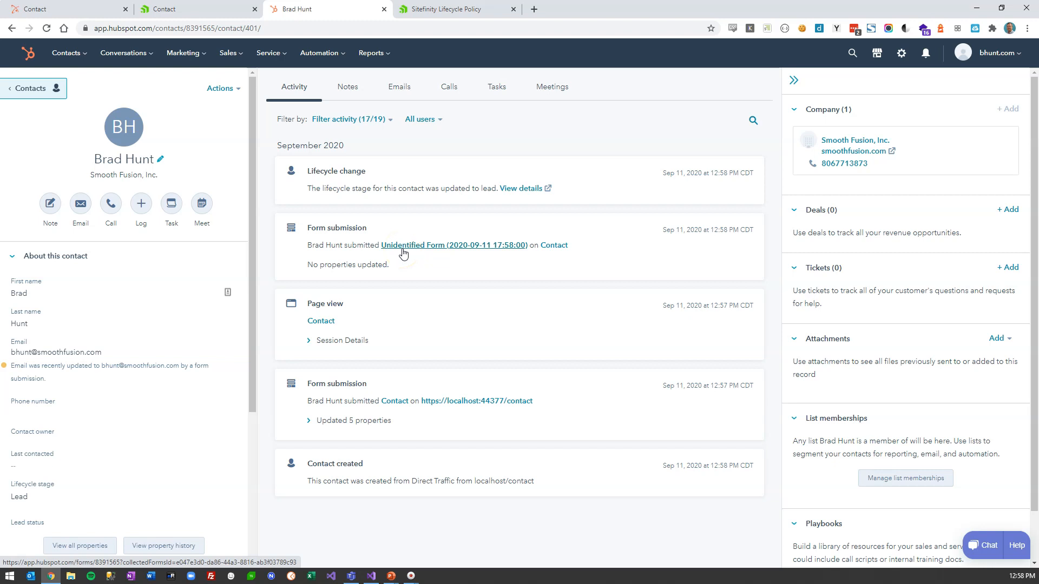
pyautogui.click(181, 53)
pyautogui.click(181, 211)
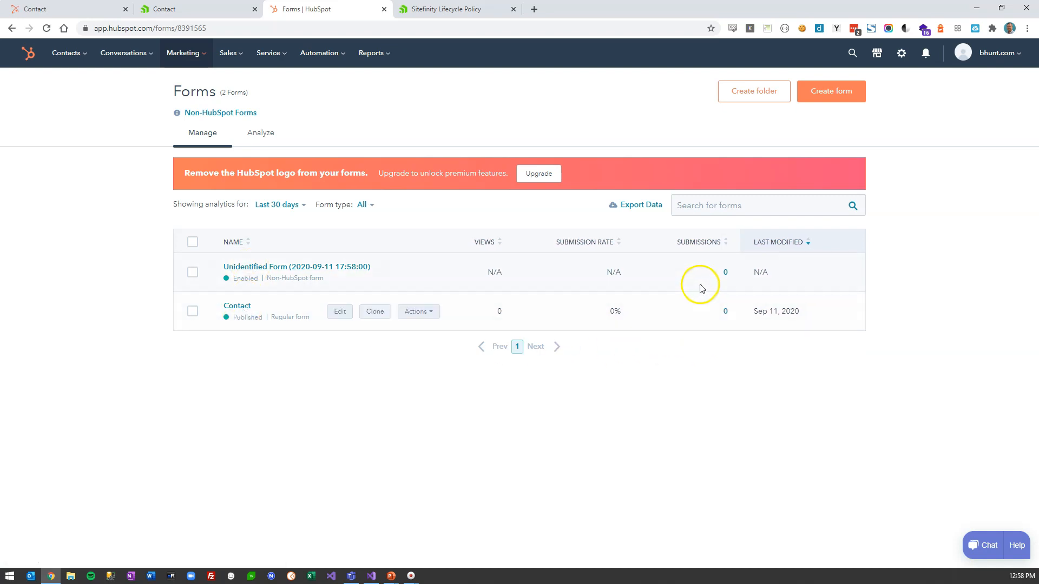
pyautogui.click(726, 312)
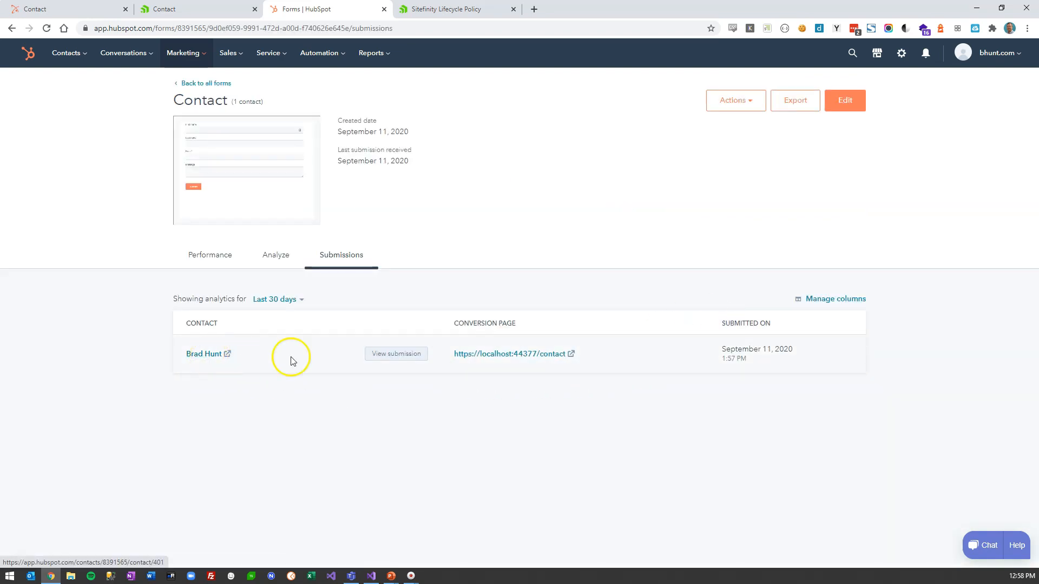
pyautogui.hotkey('alt', 'Left')
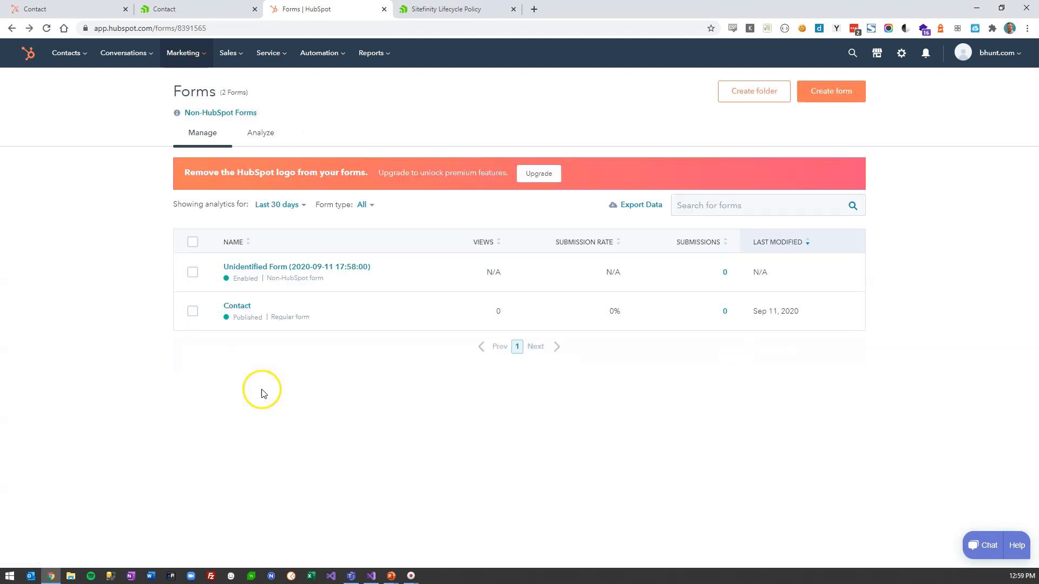
# - View the Unidentified Form's details, then reload the localhost Contact page with a blank form
pyautogui.click(276, 267)
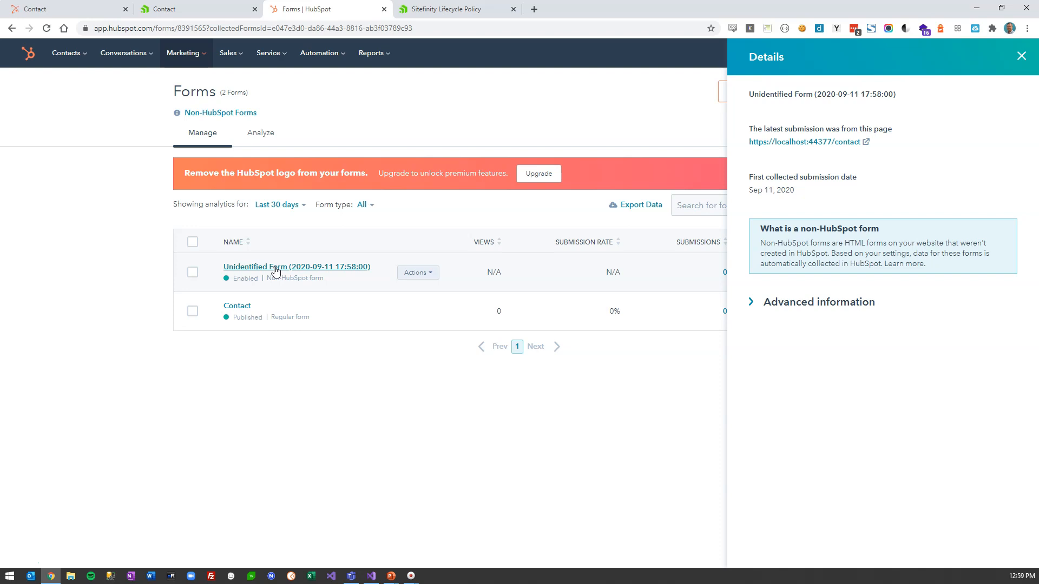
pyautogui.click(81, 9)
pyautogui.click(695, 81)
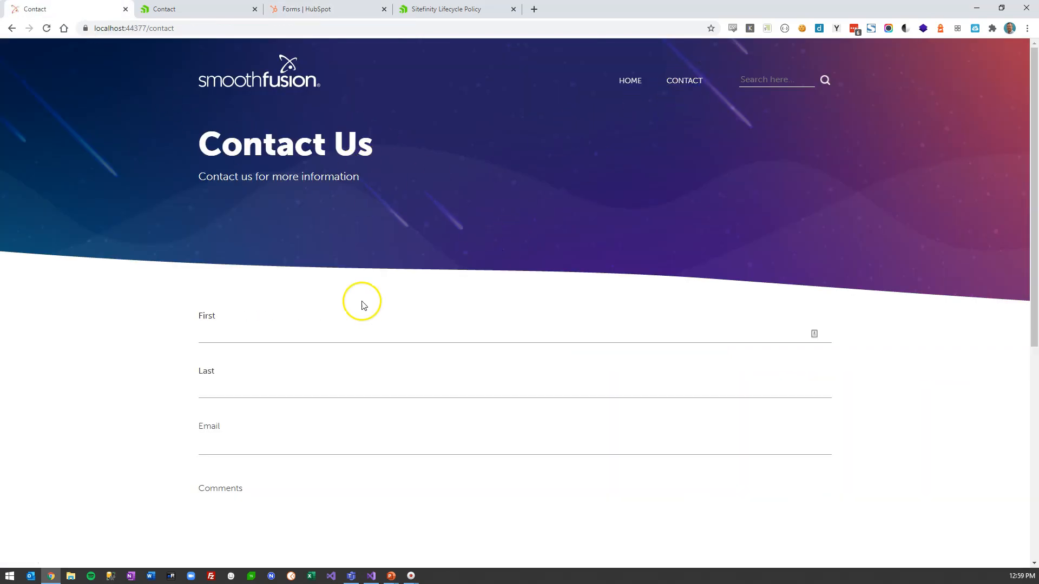
# - Scroll through the empty localhost contact form, then return to the HubSpot Forms list
pyautogui.scroll(-1, 364, 306)
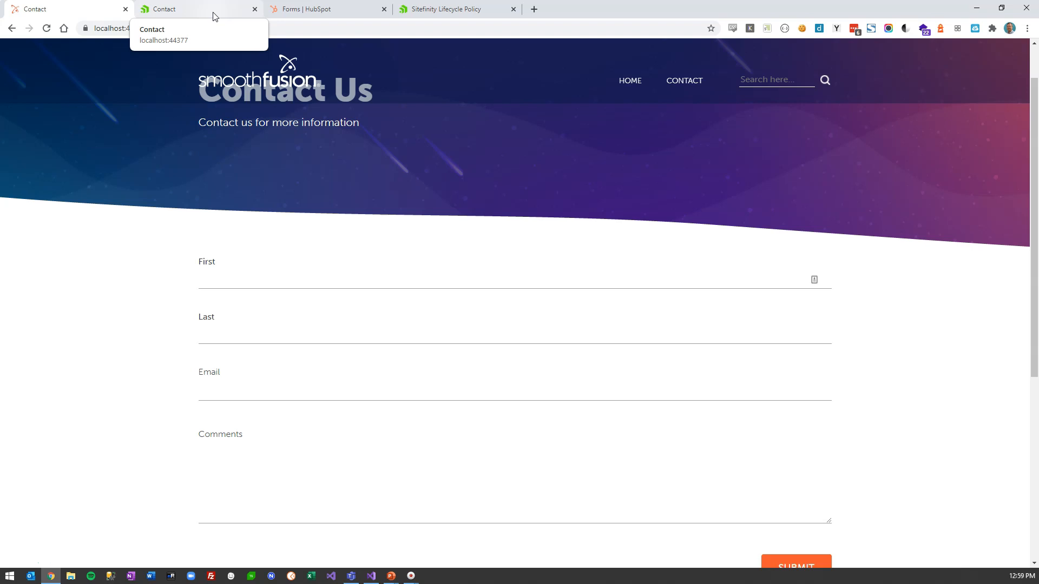
pyautogui.click(288, 11)
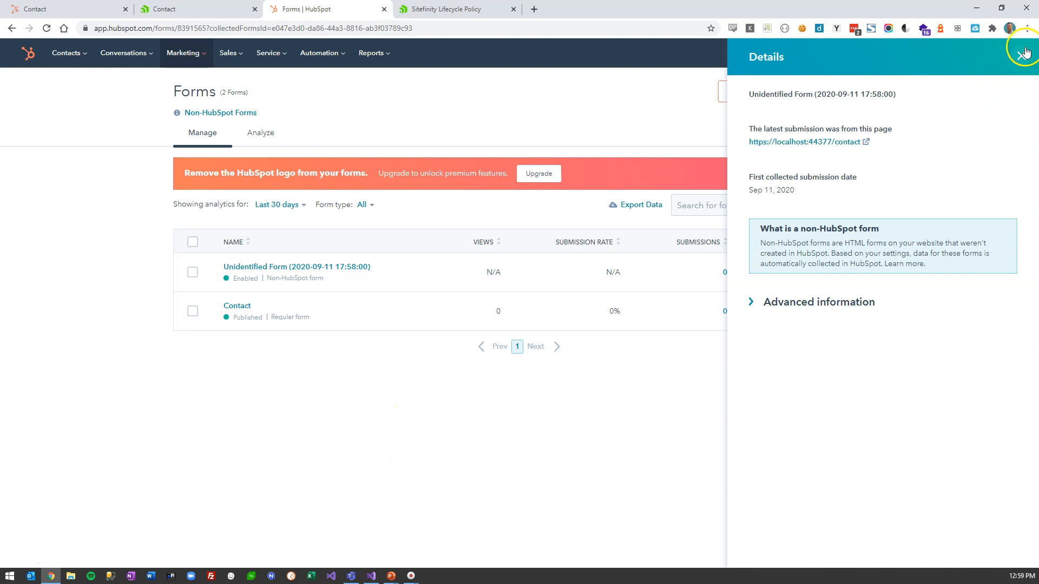
# - Turn off HubSpot's data collection from non-HubSpot website forms and confirm it
pyautogui.click(808, 303)
pyautogui.click(1021, 56)
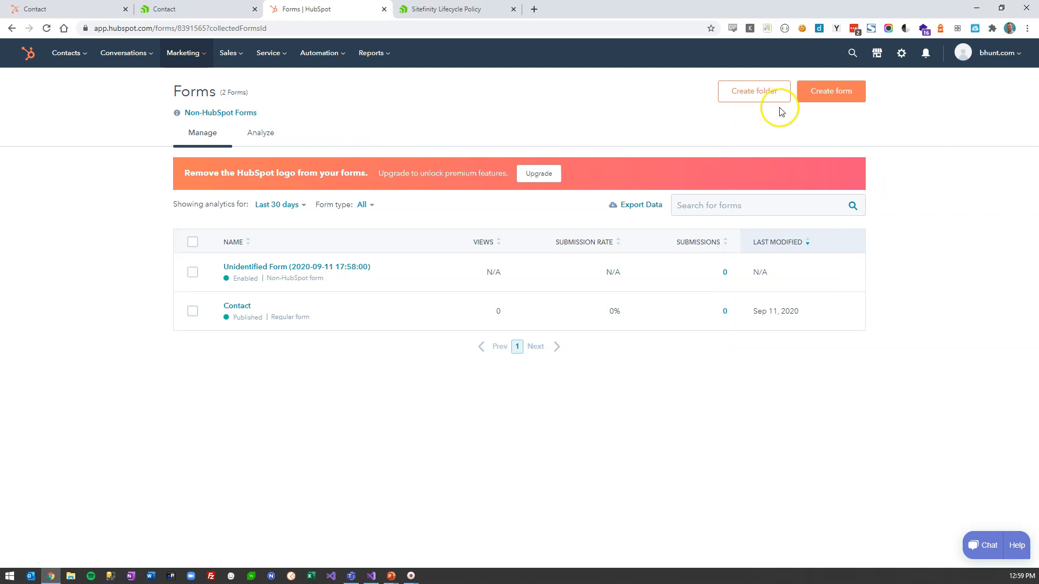
pyautogui.click(901, 53)
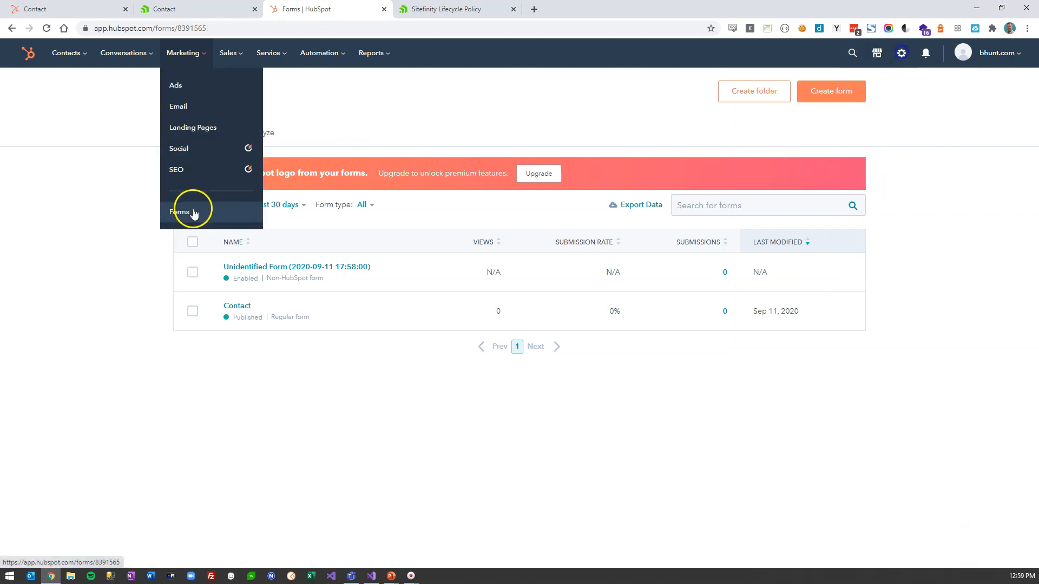
pyautogui.click(194, 213)
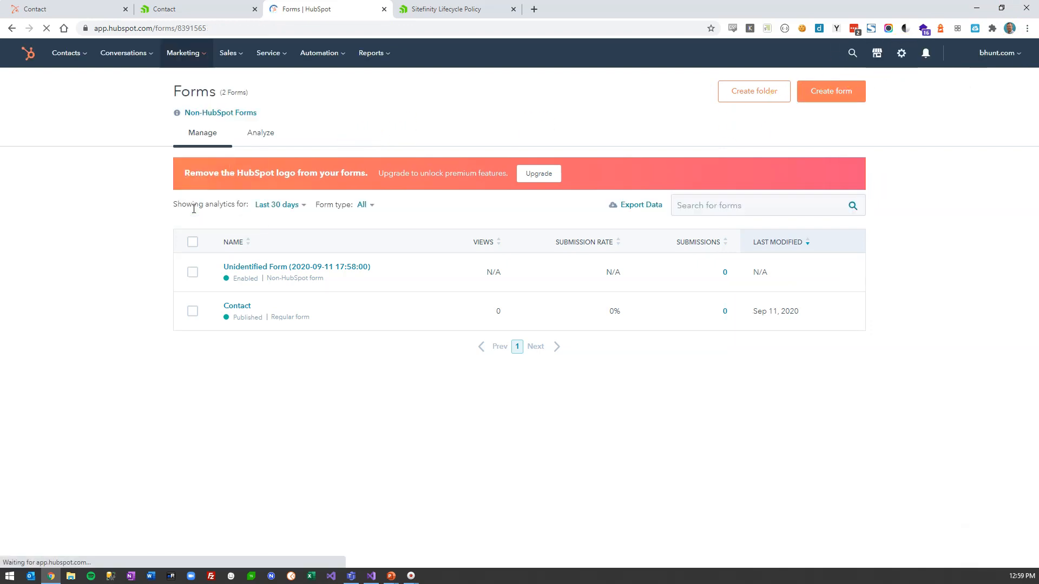
pyautogui.click(223, 115)
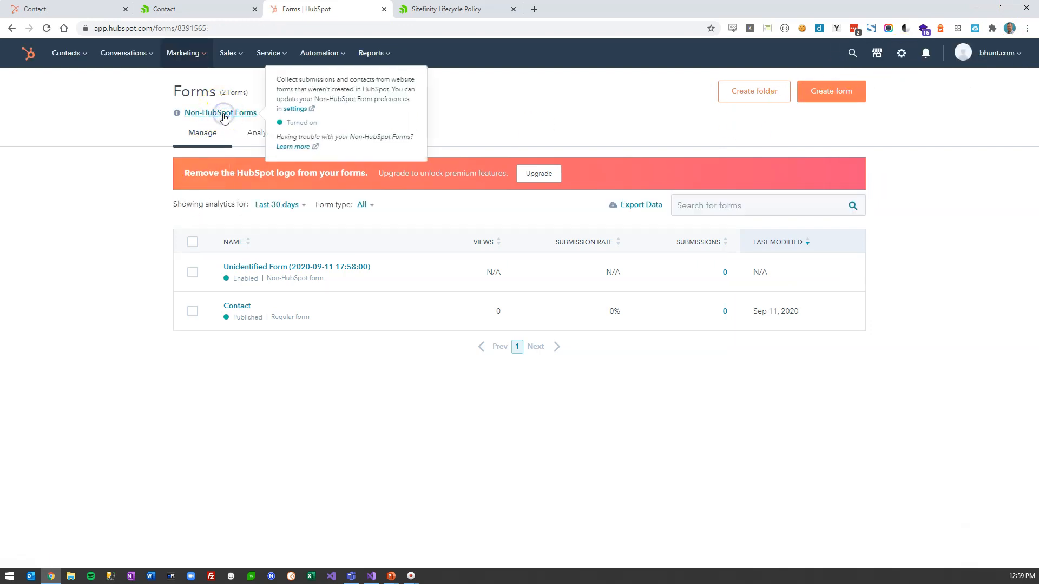
pyautogui.click(290, 109)
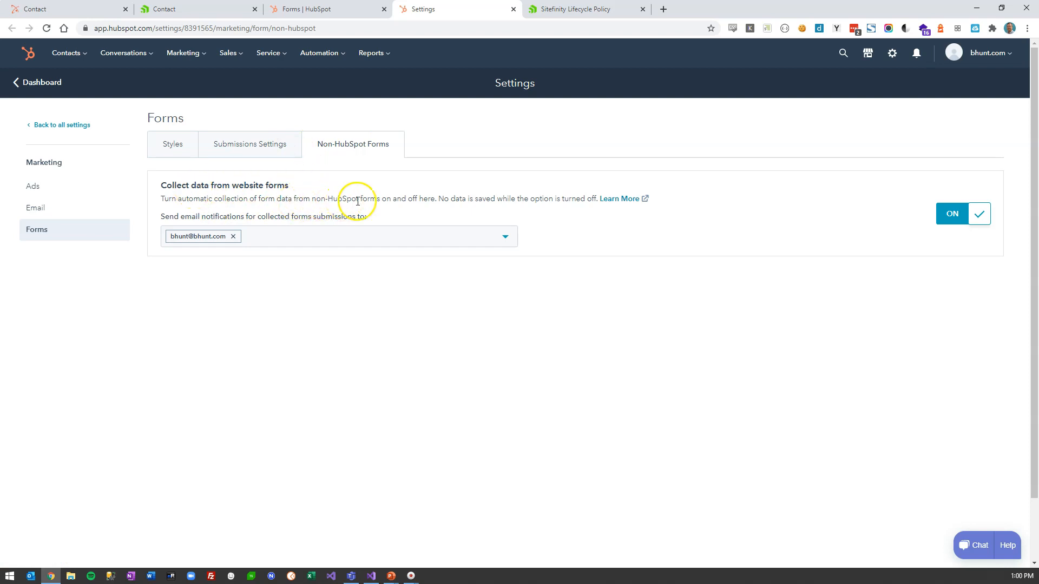
pyautogui.click(965, 213)
pyautogui.click(464, 187)
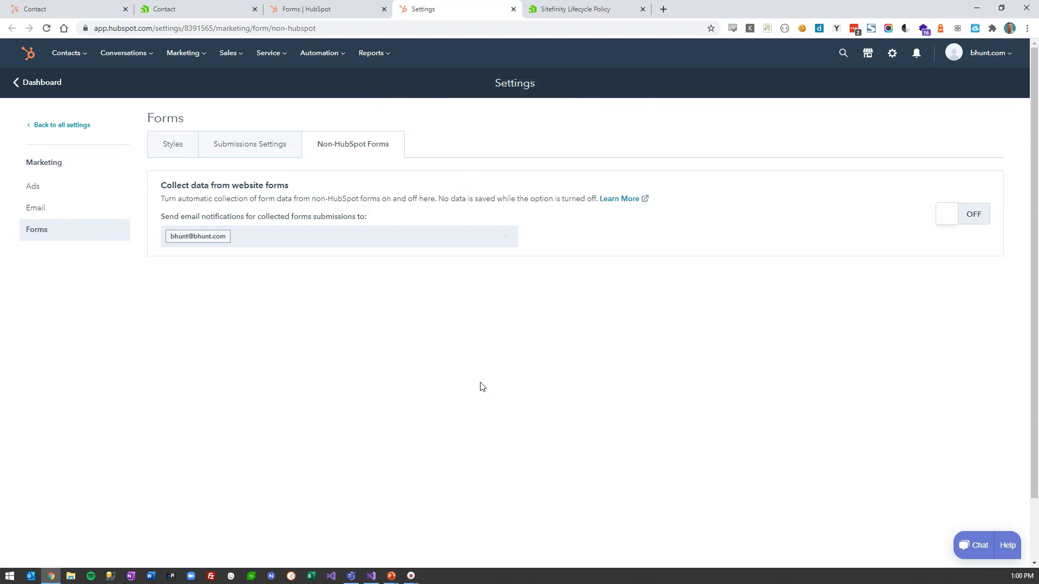
# - Delete the Unidentified Form from the HubSpot Forms list, leaving only the Contact form
pyautogui.click(189, 54)
pyautogui.click(201, 220)
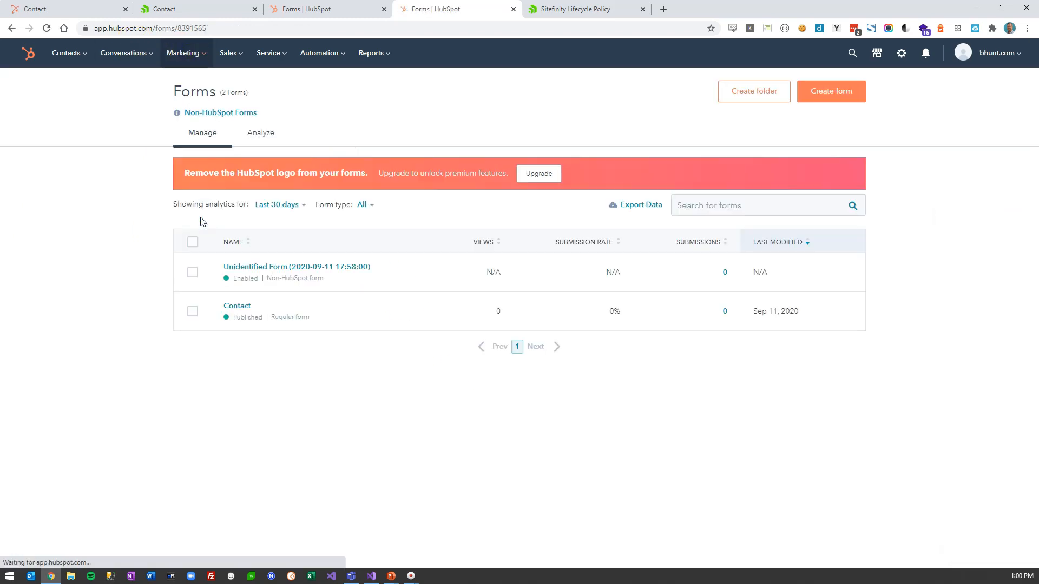
pyautogui.click(192, 272)
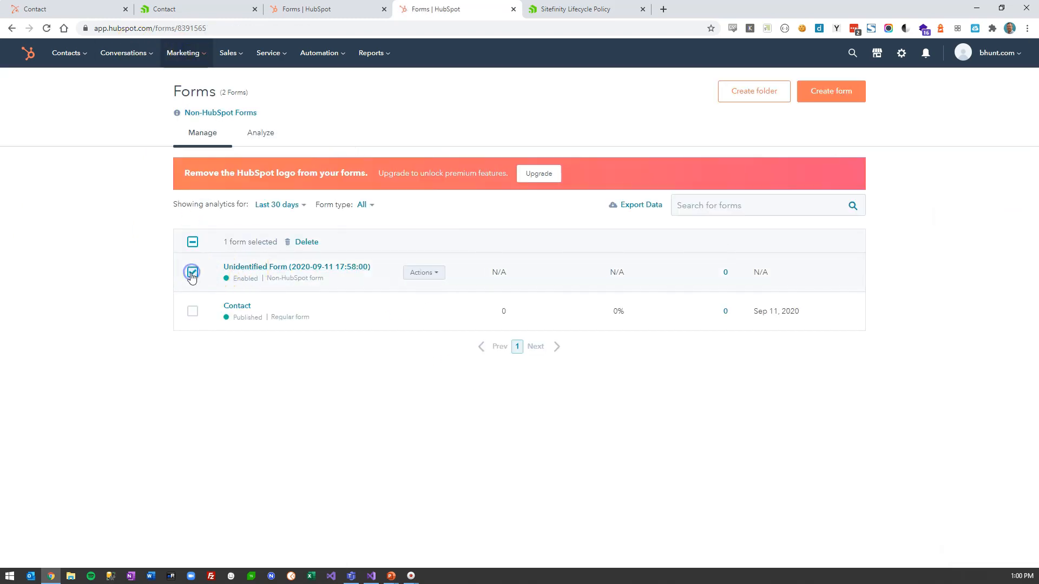
pyautogui.click(306, 242)
pyautogui.click(429, 242)
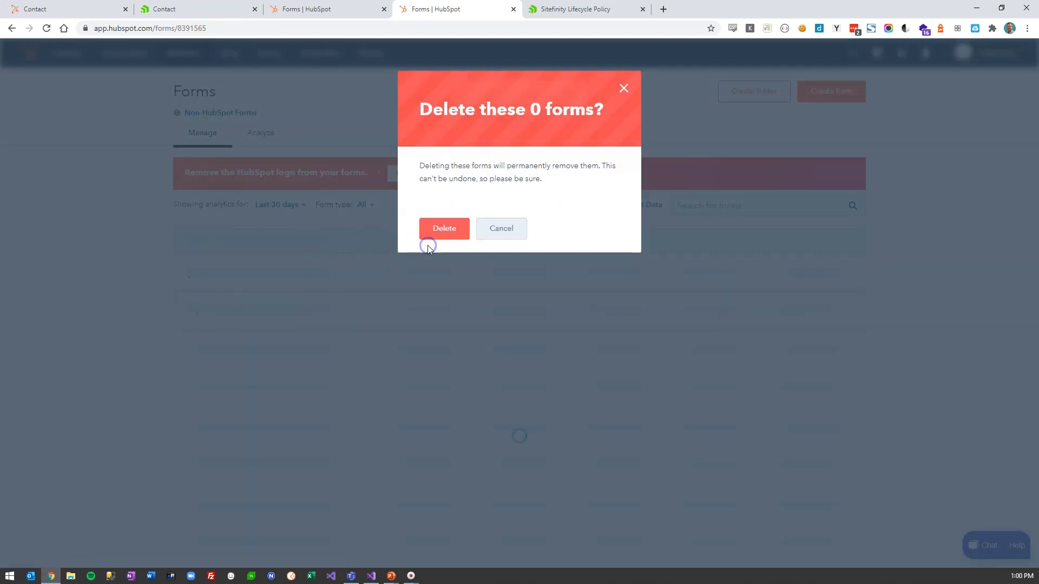
pyautogui.click(442, 410)
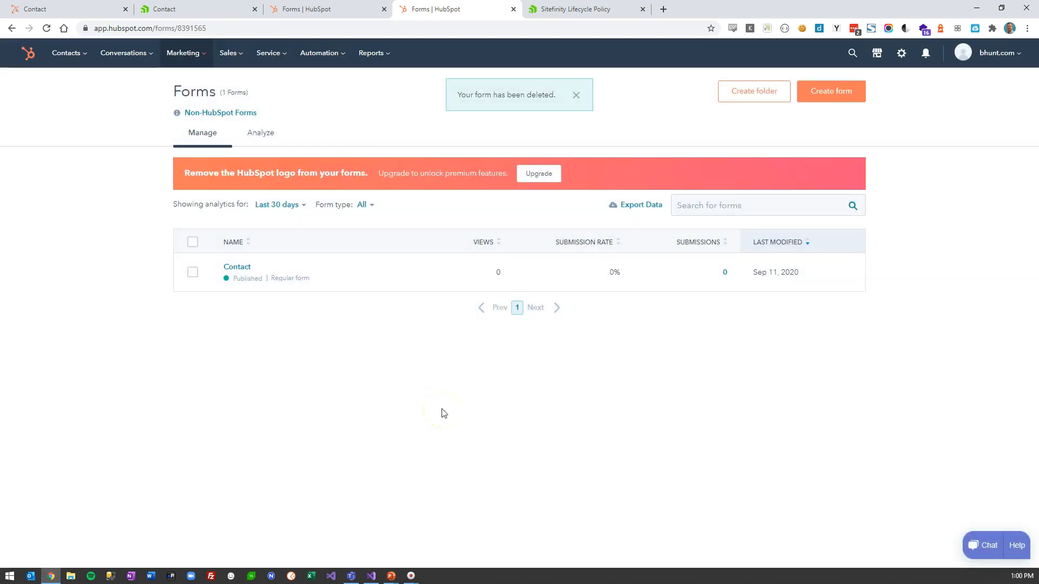
# - Leave the Sitefinity page editor and open the Contact form's 1 response under Content > Forms
pyautogui.click(196, 10)
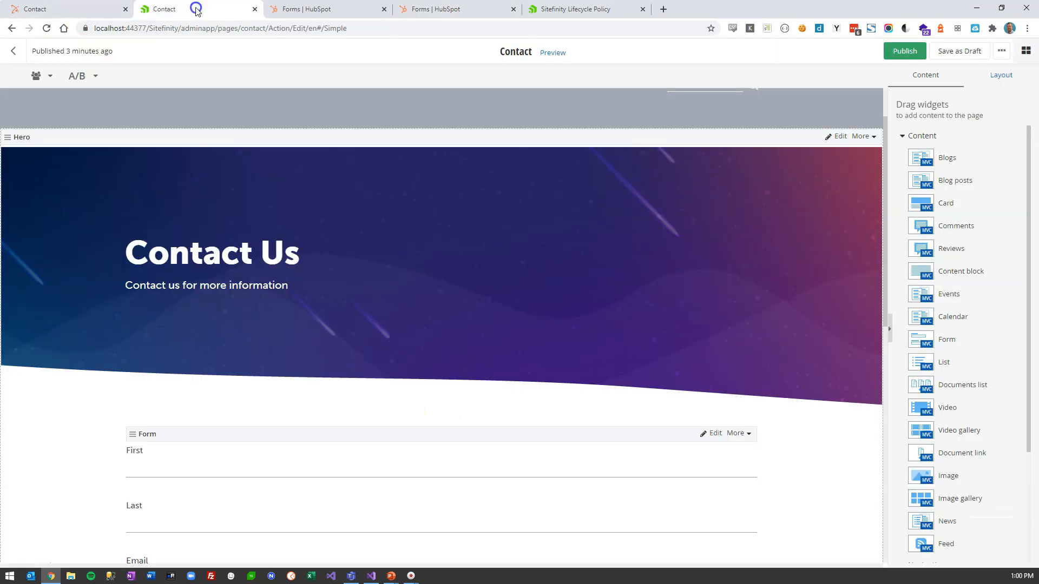
pyautogui.click(13, 52)
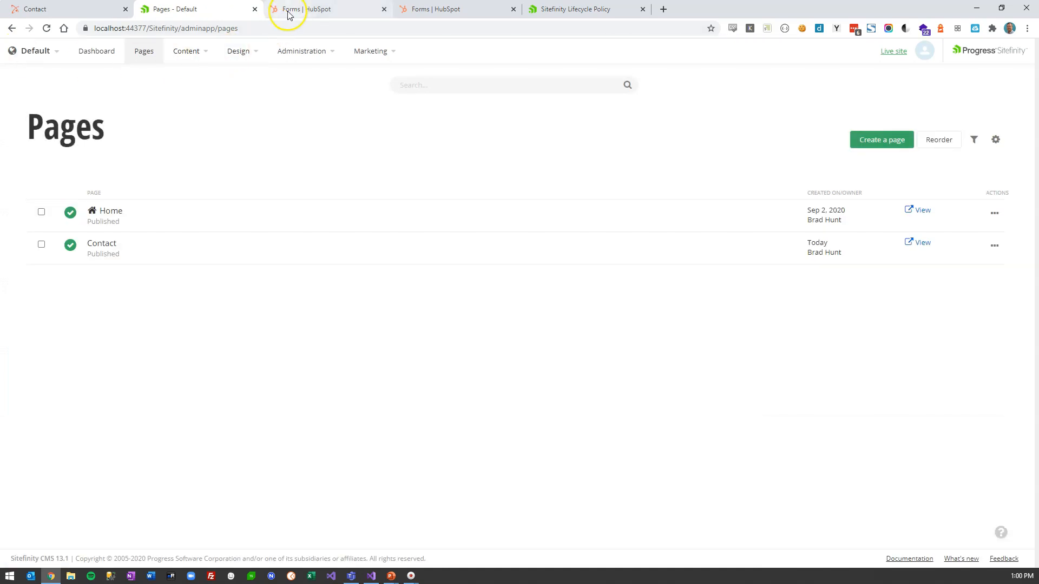
pyautogui.click(181, 58)
pyautogui.click(183, 177)
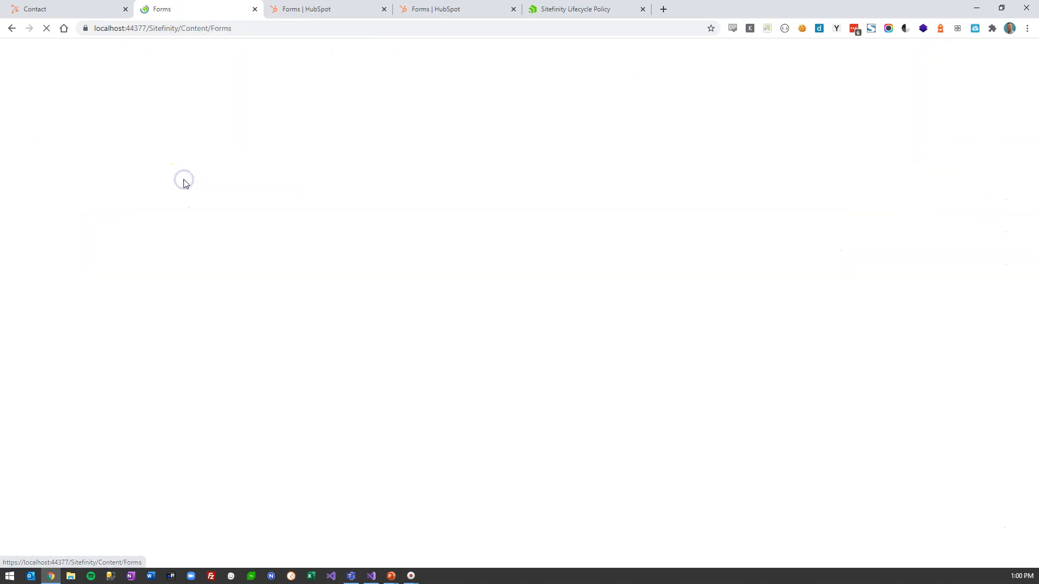
pyautogui.click(630, 187)
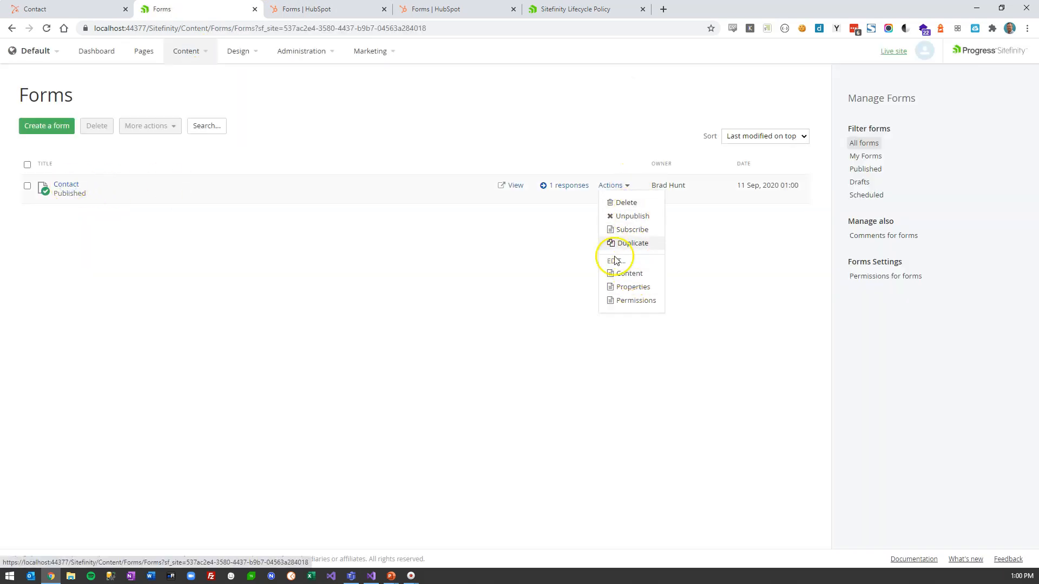
pyautogui.click(568, 185)
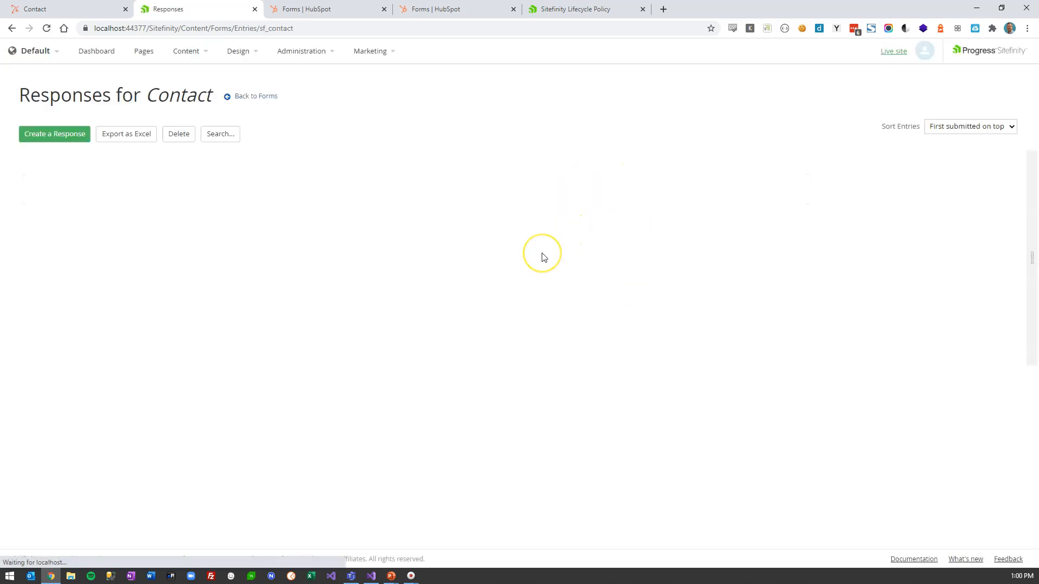